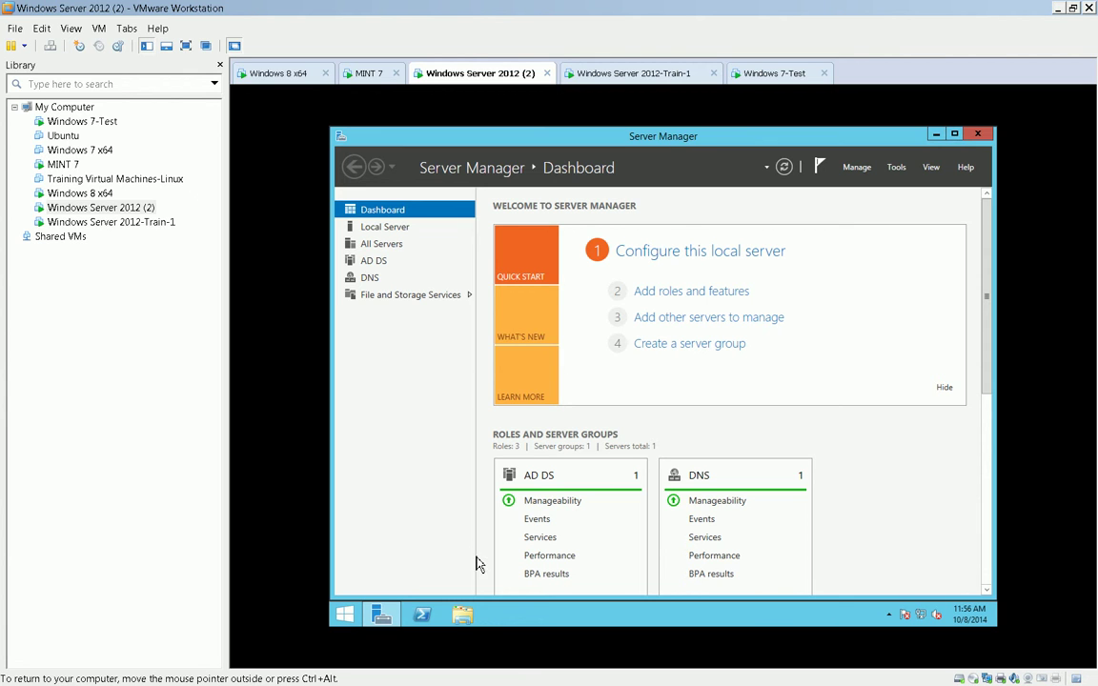
Open the Administrative Tools folder from the Windows Server 2012 Start screen.
{"action": "left_click", "coordinate": [349, 619]}
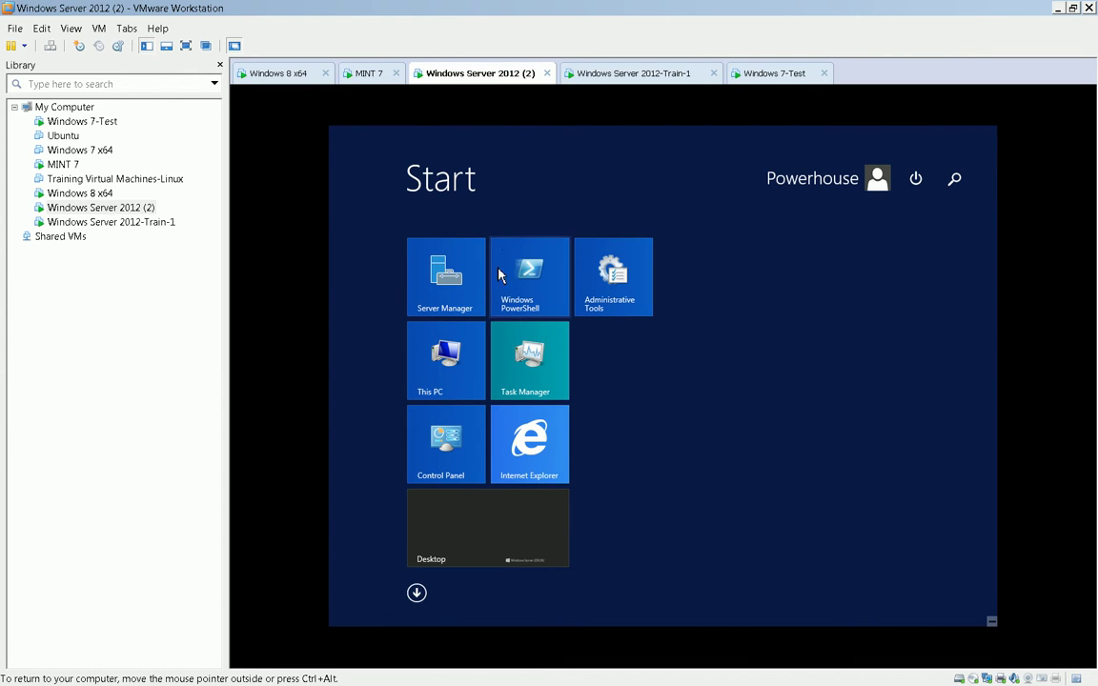
{"action": "left_click", "coordinate": [621, 291]}
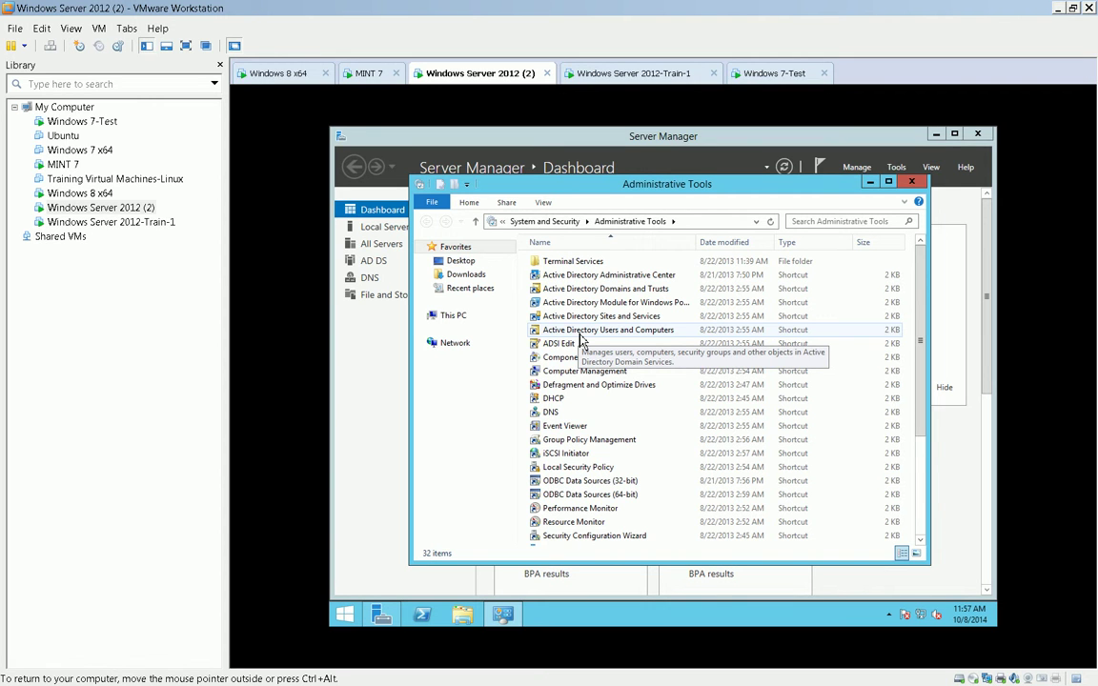
Launch Active Directory Users and Computers and browse Blackstarliner.com's Computers and Users containers.
{"action": "left_click", "coordinate": [580, 333]}
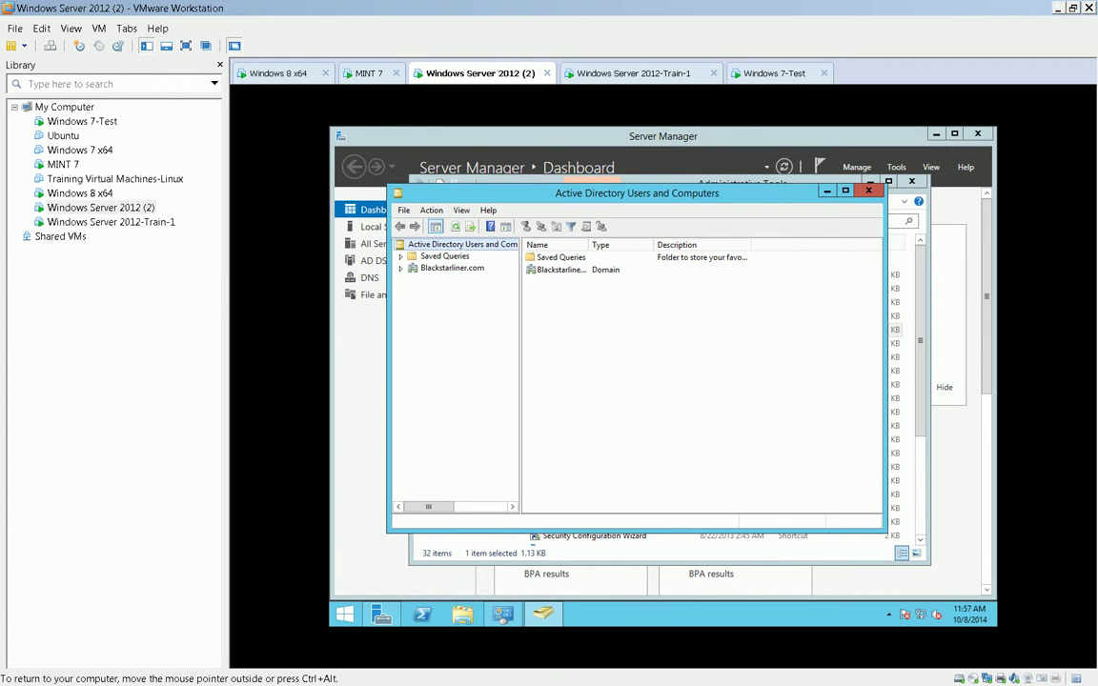
{"action": "left_click", "coordinate": [402, 269]}
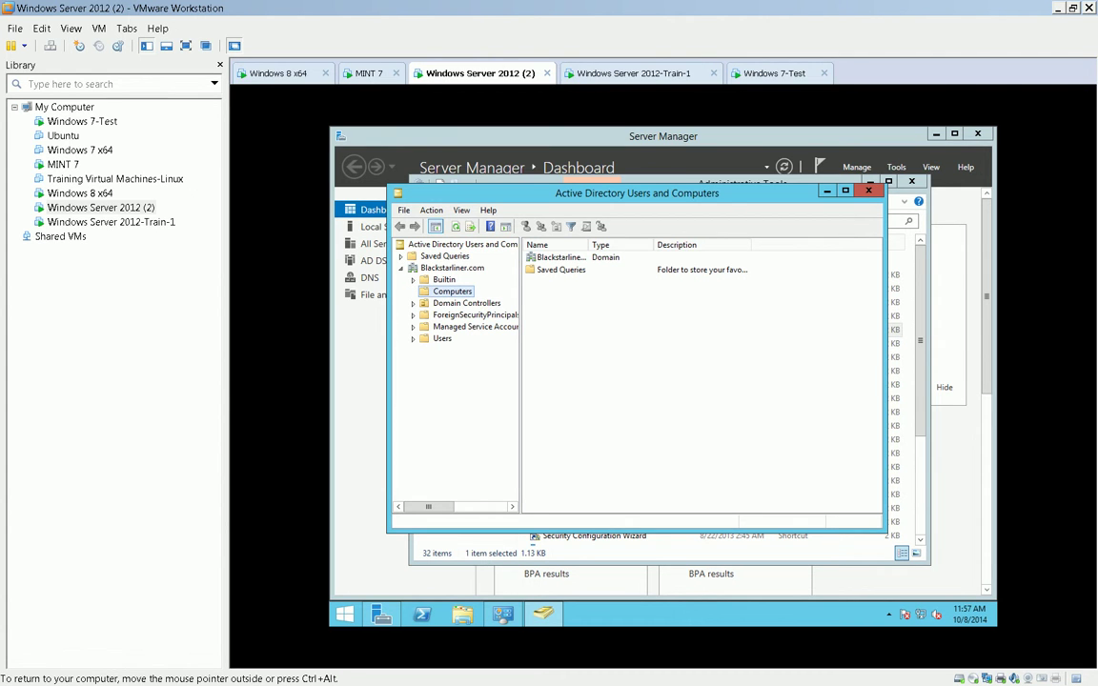
{"action": "left_click", "coordinate": [444, 291]}
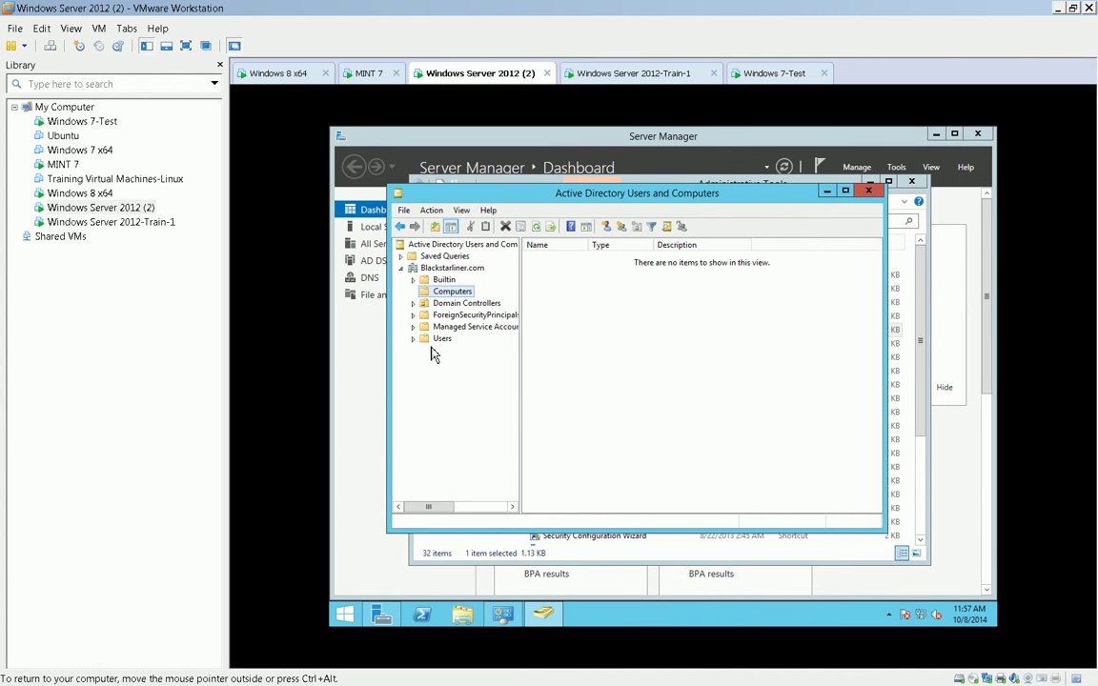
{"action": "left_click", "coordinate": [442, 339]}
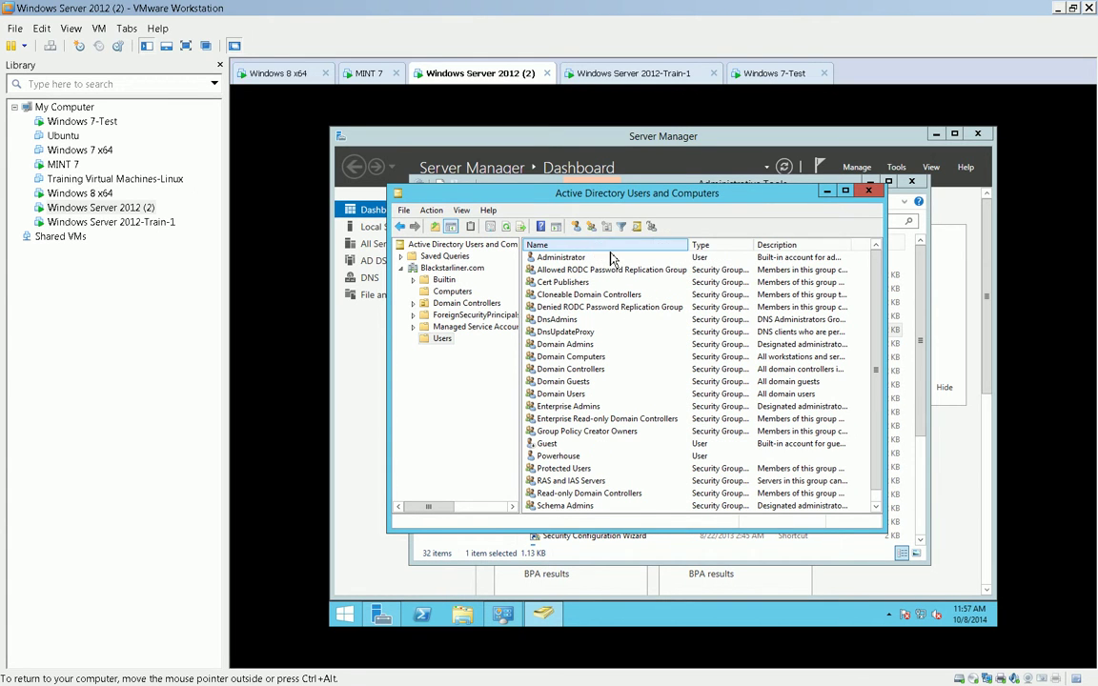
{"action": "scroll", "coordinate": [613, 356], "scroll_direction": "down", "scroll_amount": 1}
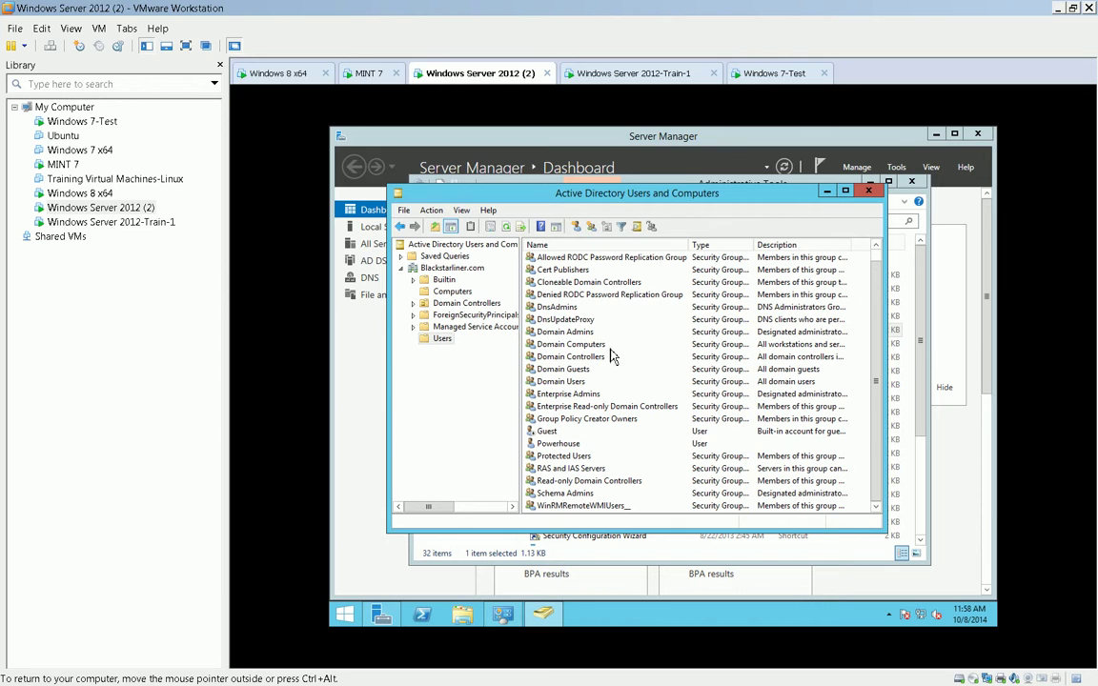
{"action": "left_click", "coordinate": [393, 321]}
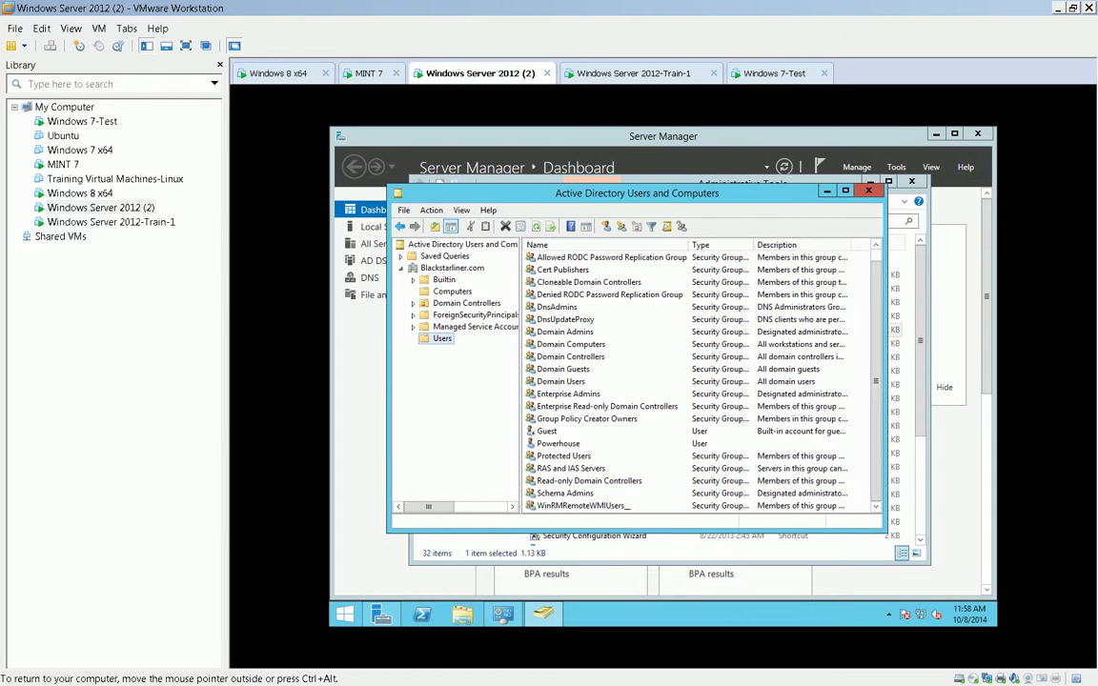
{"action": "left_click", "coordinate": [404, 210]}
{"action": "left_click", "coordinate": [405, 209]}
Create an organizational unit named Finance under Blackstarliner.com.
{"action": "left_click", "coordinate": [448, 268]}
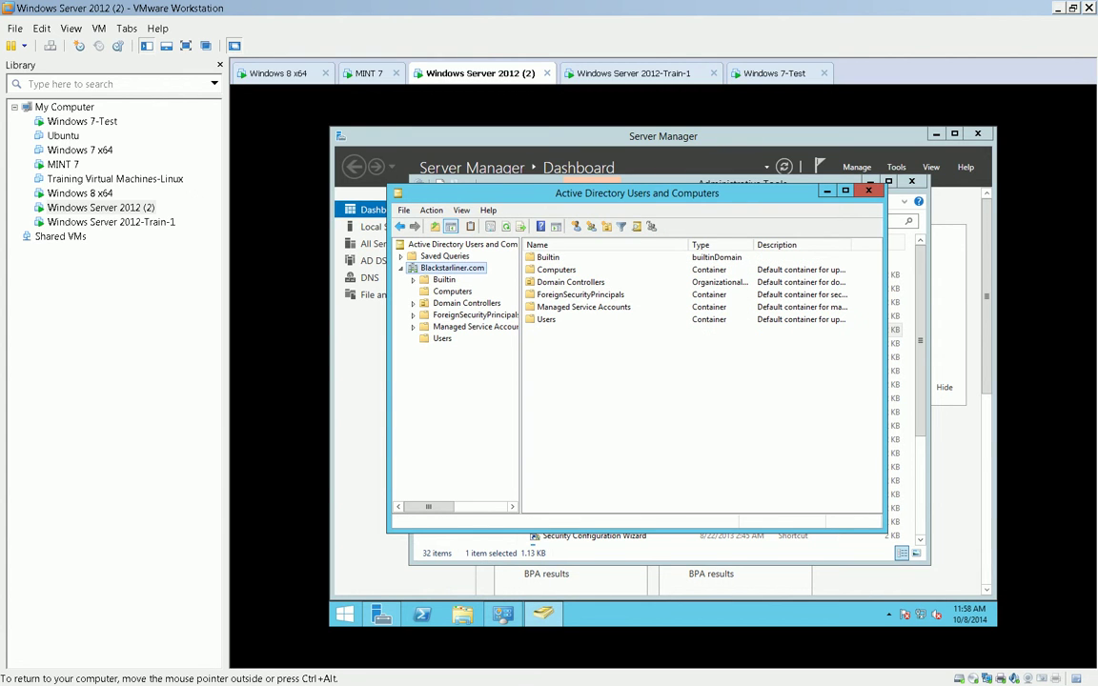
{"action": "right_click", "coordinate": [440, 268]}
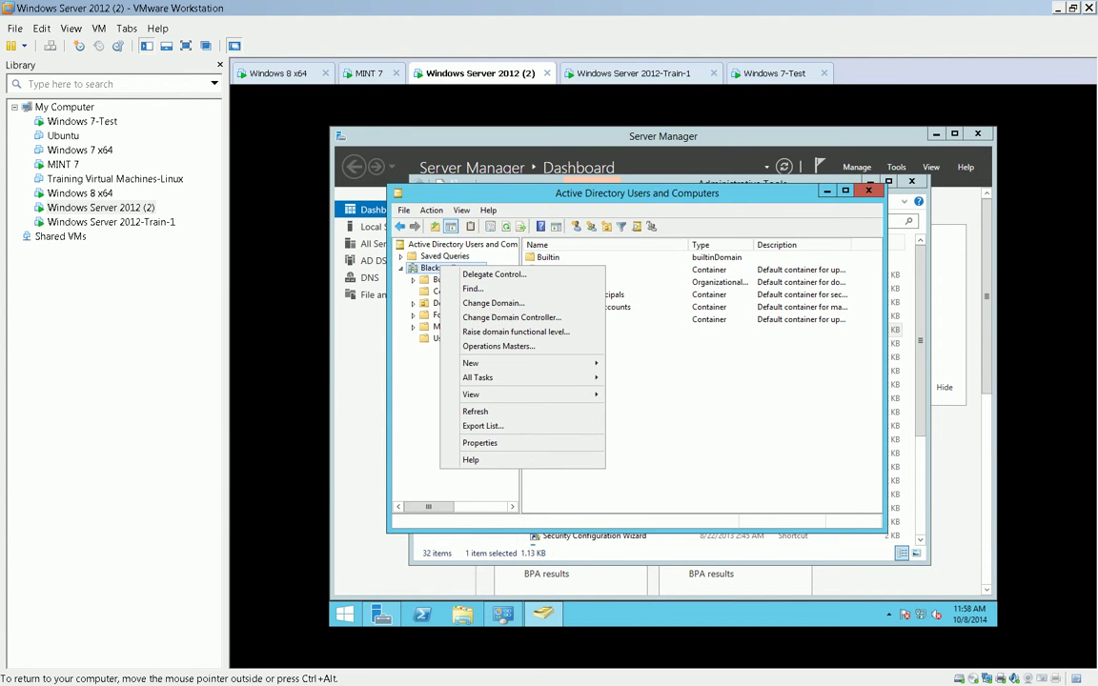
{"action": "mouse_move", "coordinate": [544, 369]}
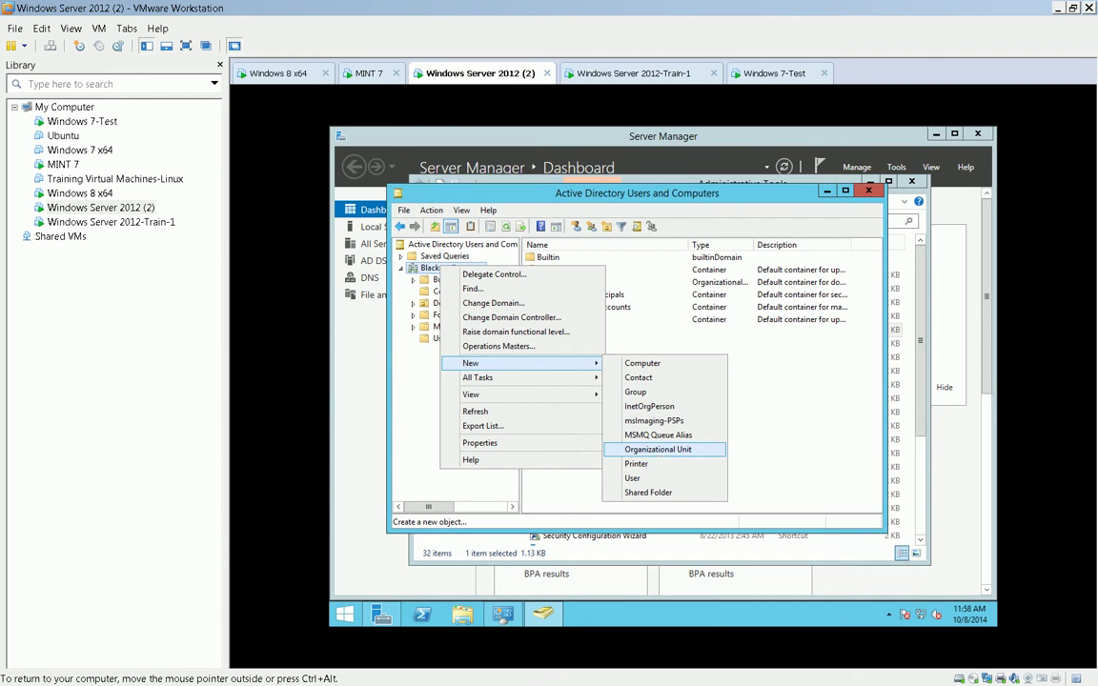
{"action": "left_click", "coordinate": [658, 449]}
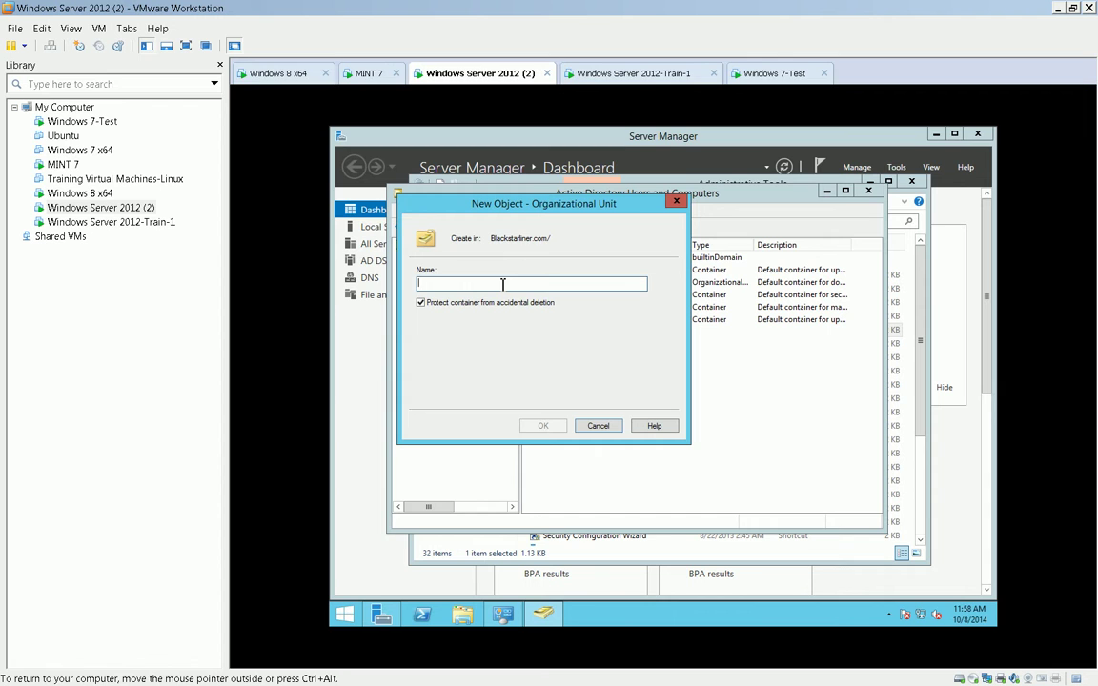
{"action": "type", "text": "Finance"}
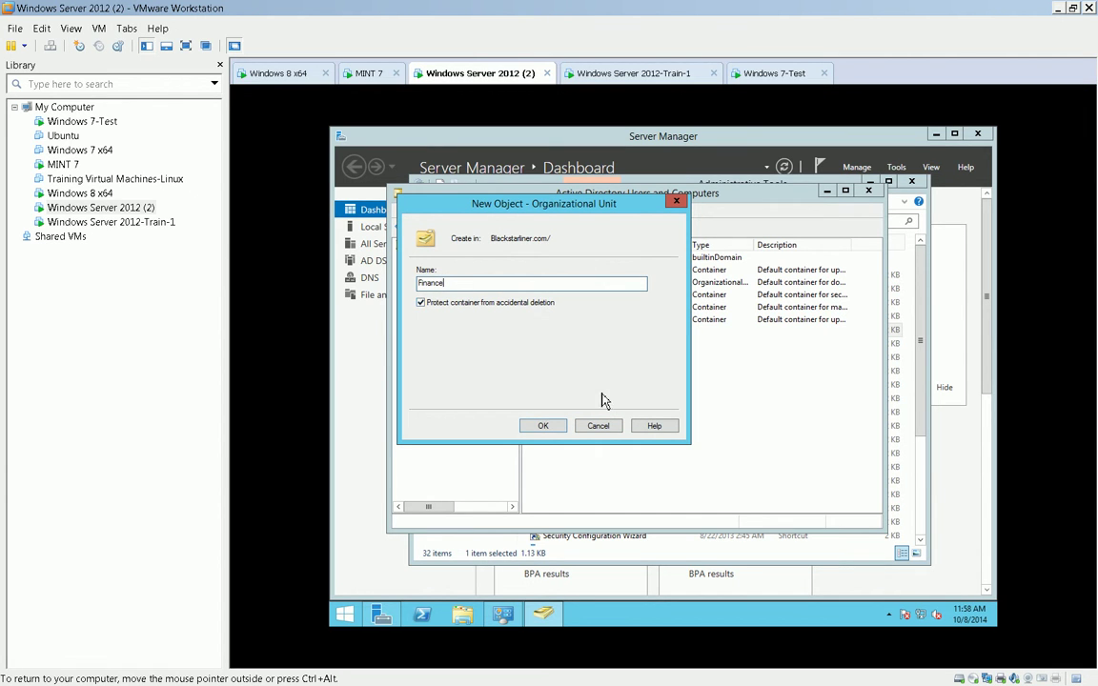
{"action": "left_click", "coordinate": [549, 428]}
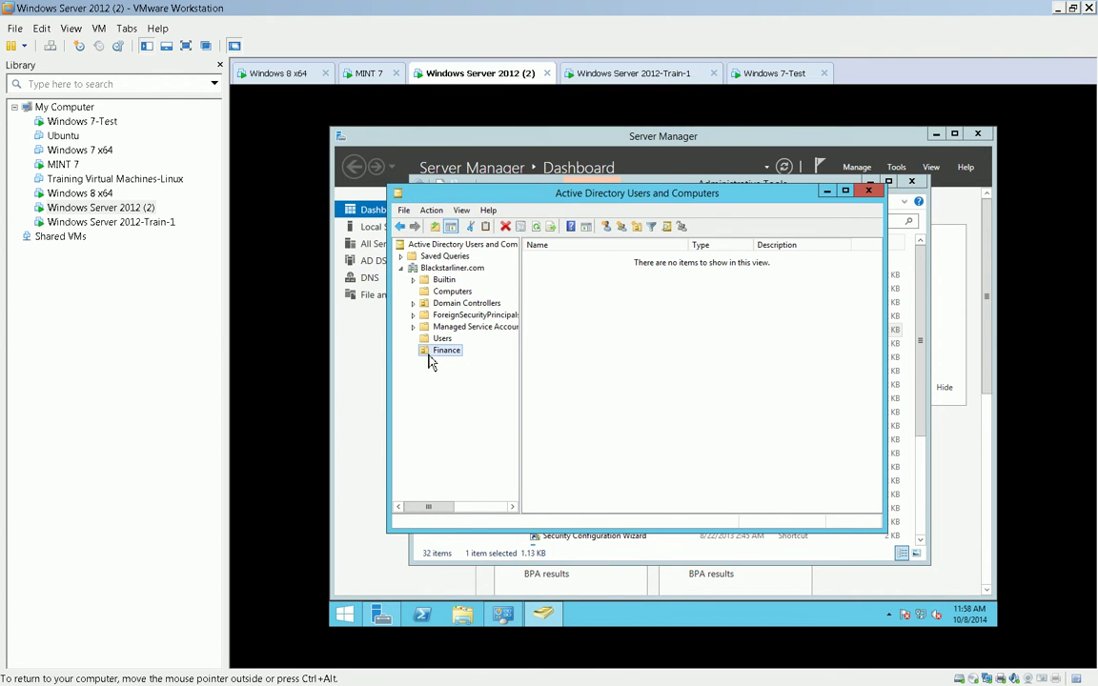
Open the Finance unit's properties and close them without changes.
{"action": "right_click", "coordinate": [440, 360]}
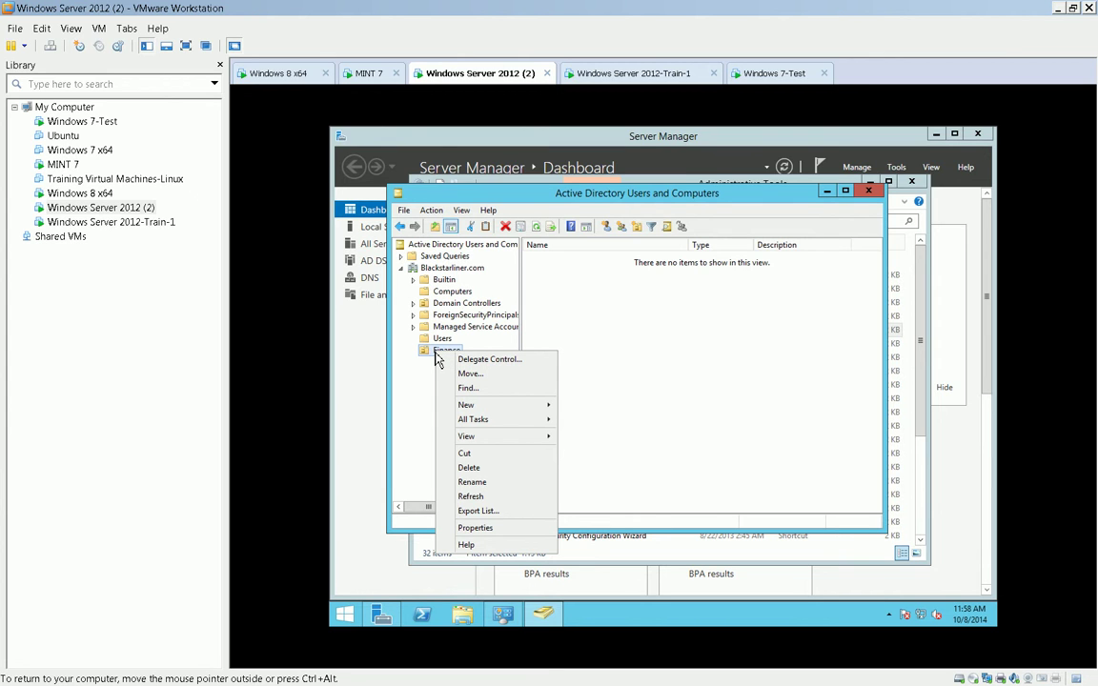
{"action": "key", "text": "Escape"}
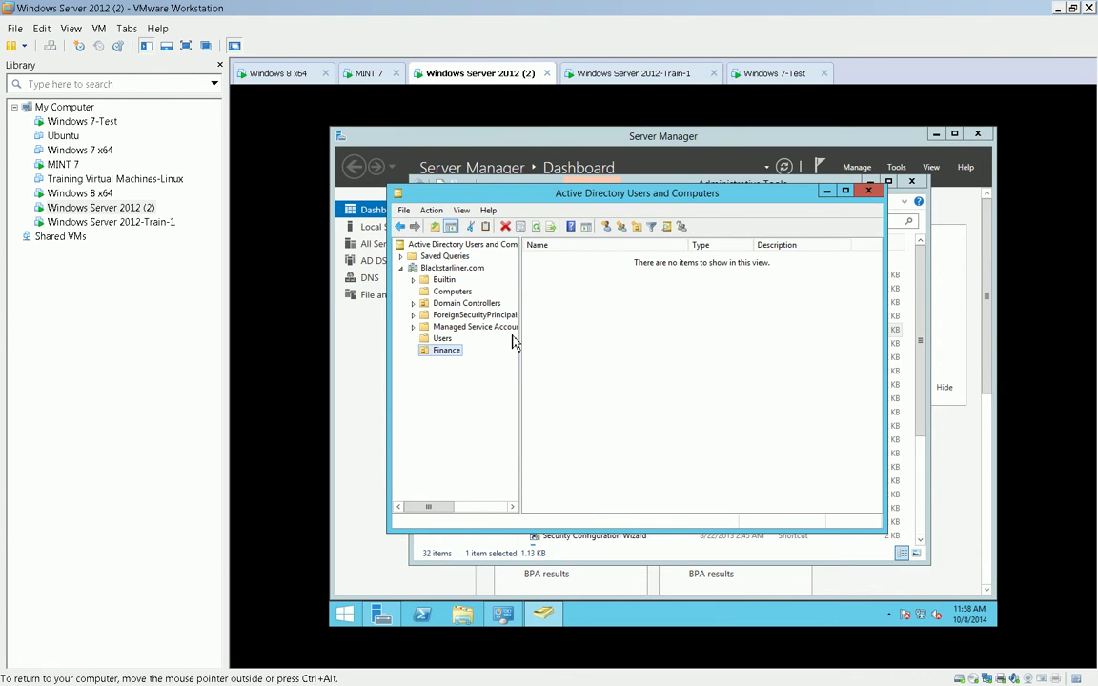
{"action": "key", "text": "alt+Return"}
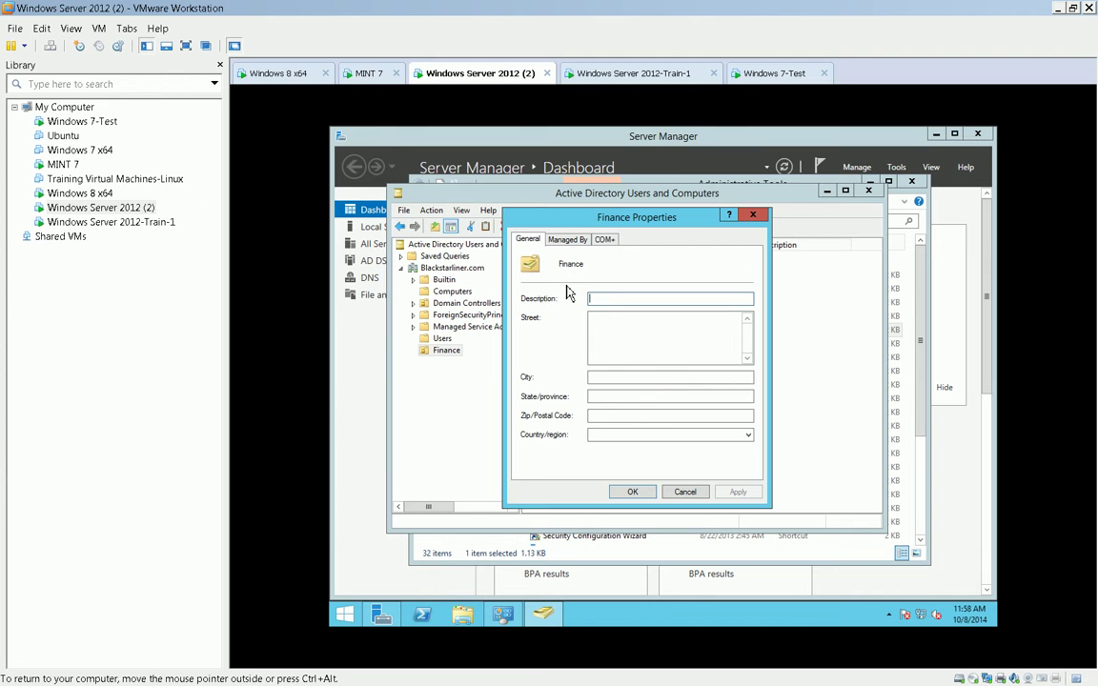
{"action": "left_click", "coordinate": [686, 492]}
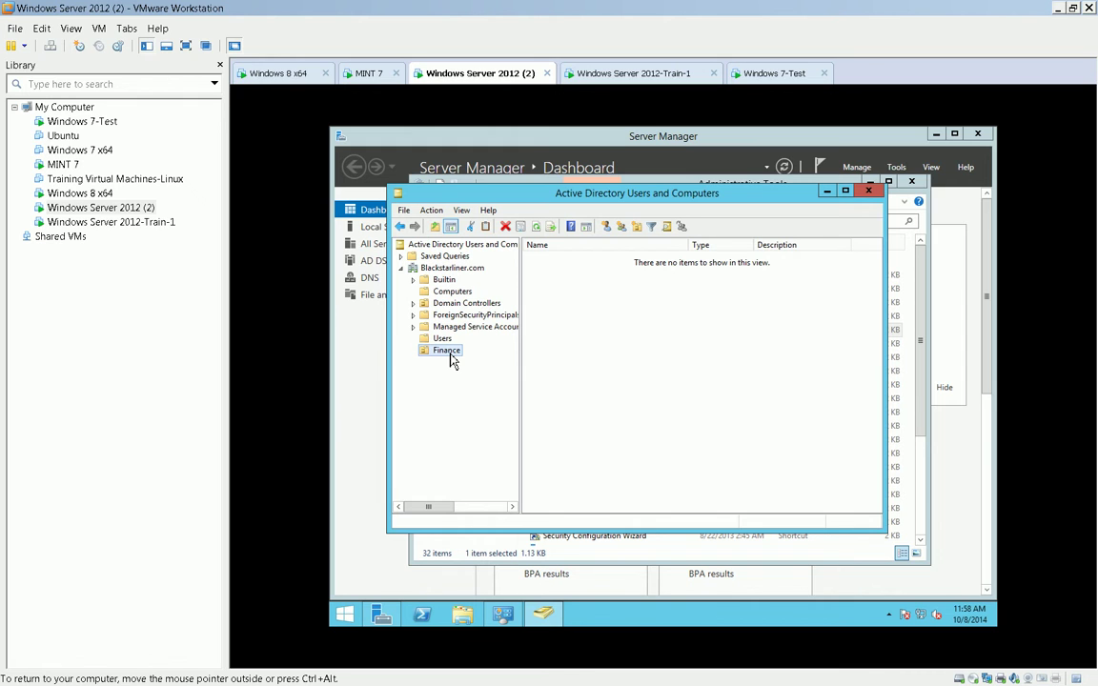
Create Human Resources and Information Technology organizational units under Blackstarliner.com.
{"action": "right_click", "coordinate": [439, 268]}
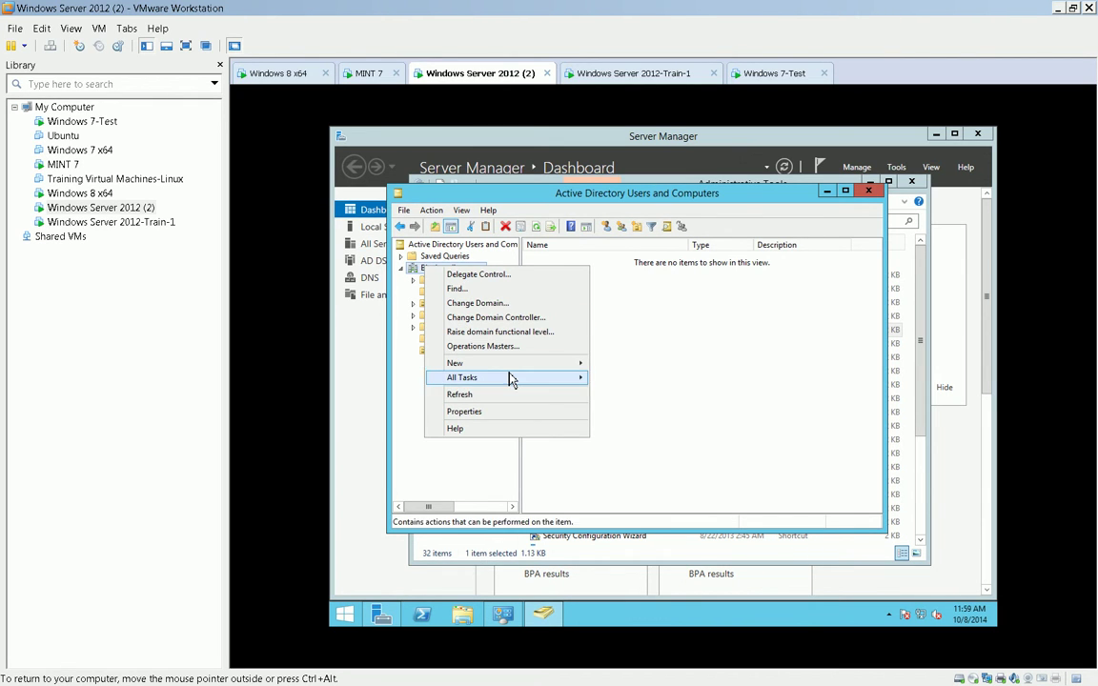
{"action": "mouse_move", "coordinate": [536, 372]}
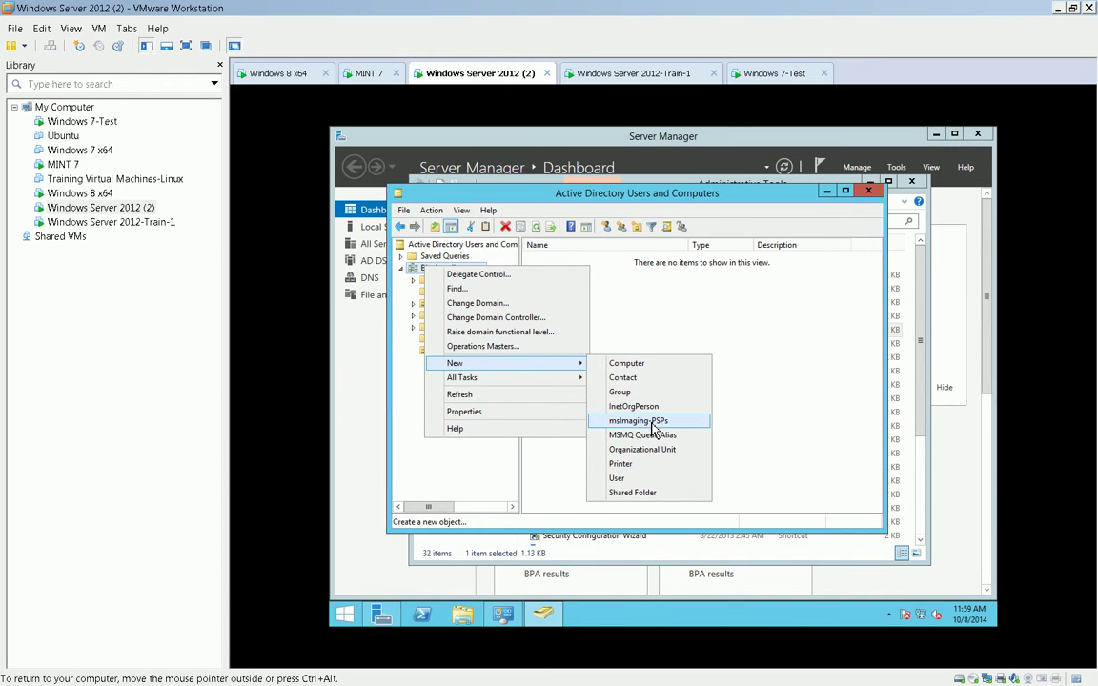
{"action": "left_click", "coordinate": [649, 456]}
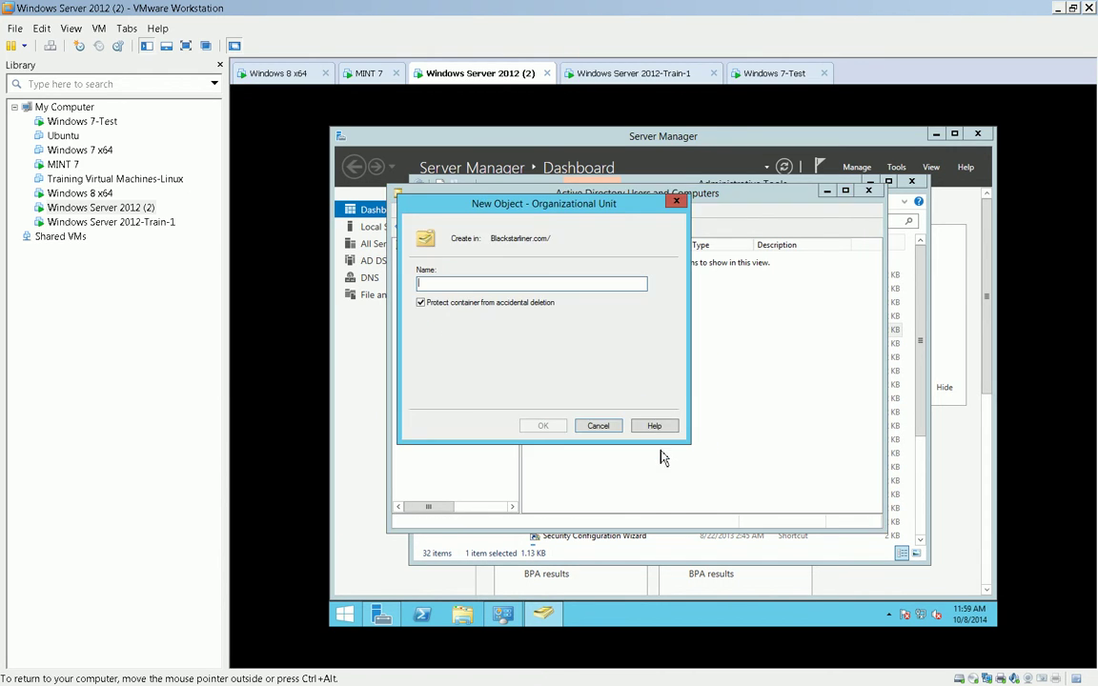
{"action": "type", "text": "H"}
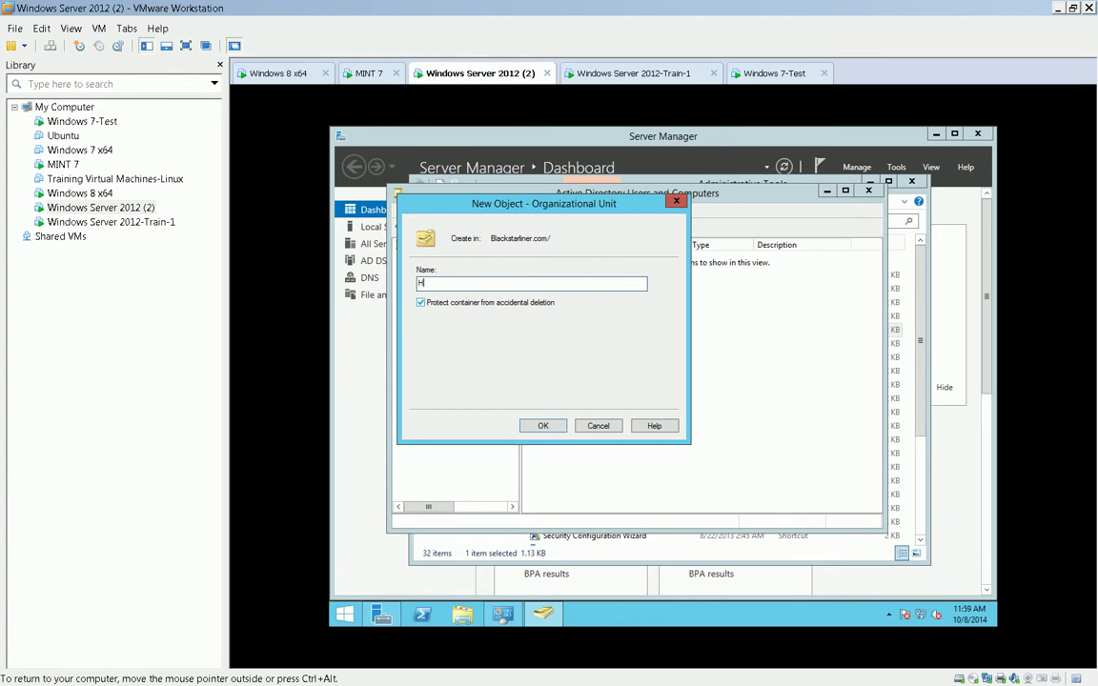
{"action": "type", "text": "uman Resources"}
{"action": "left_click", "coordinate": [542, 426]}
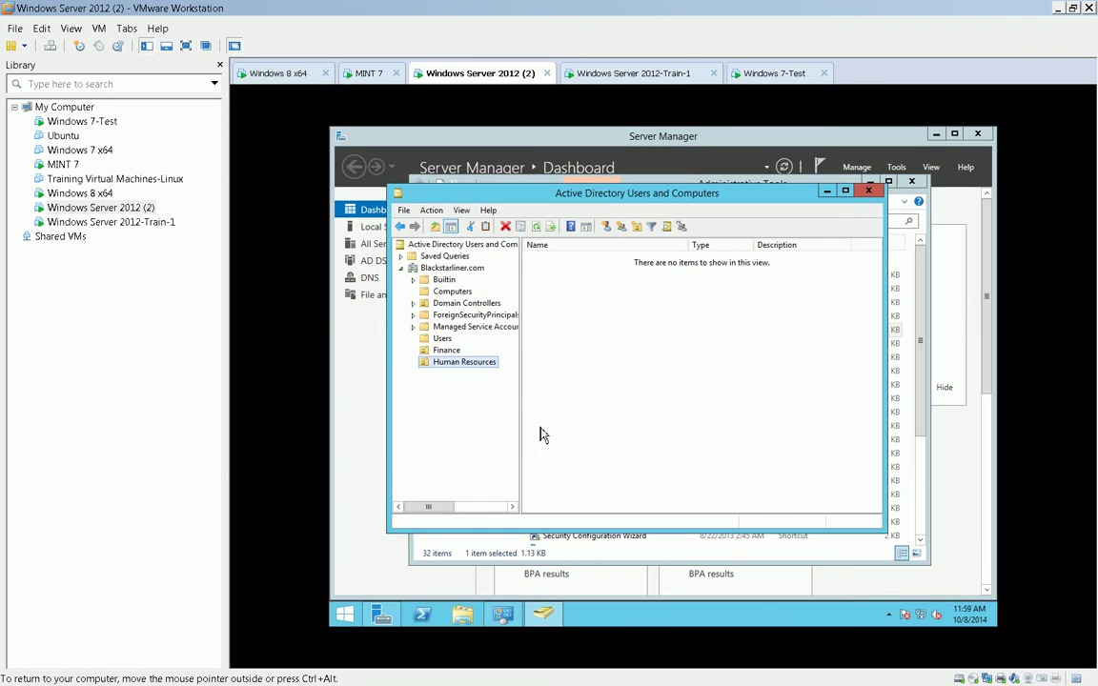
{"action": "left_click", "coordinate": [443, 268]}
{"action": "right_click", "coordinate": [431, 269]}
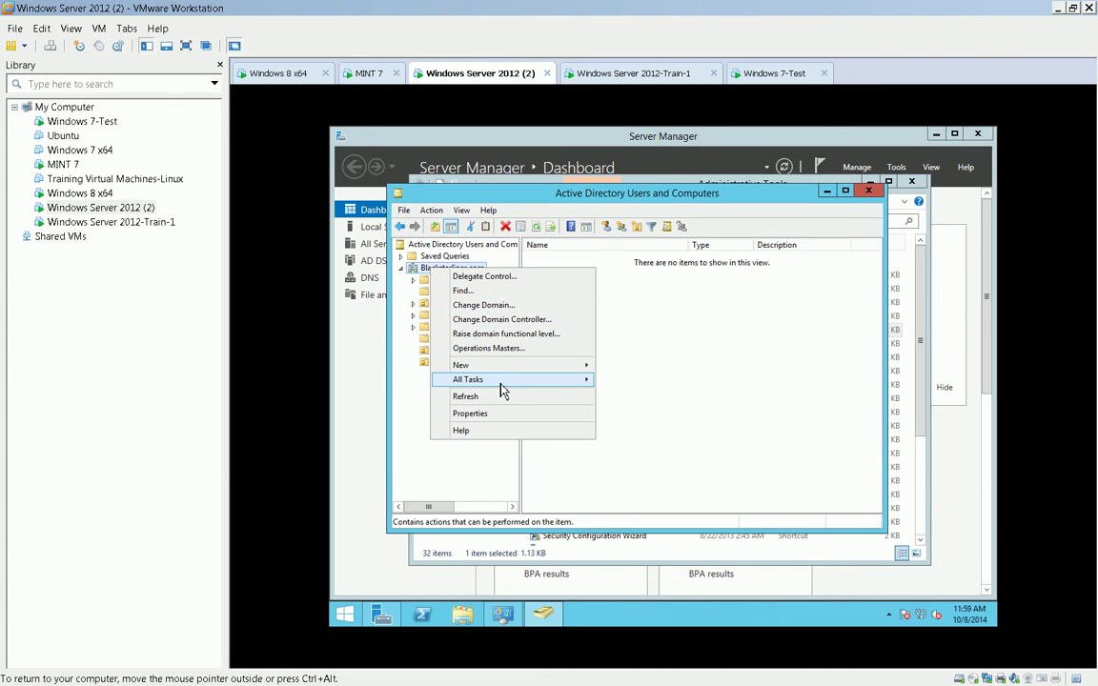
{"action": "mouse_move", "coordinate": [553, 368]}
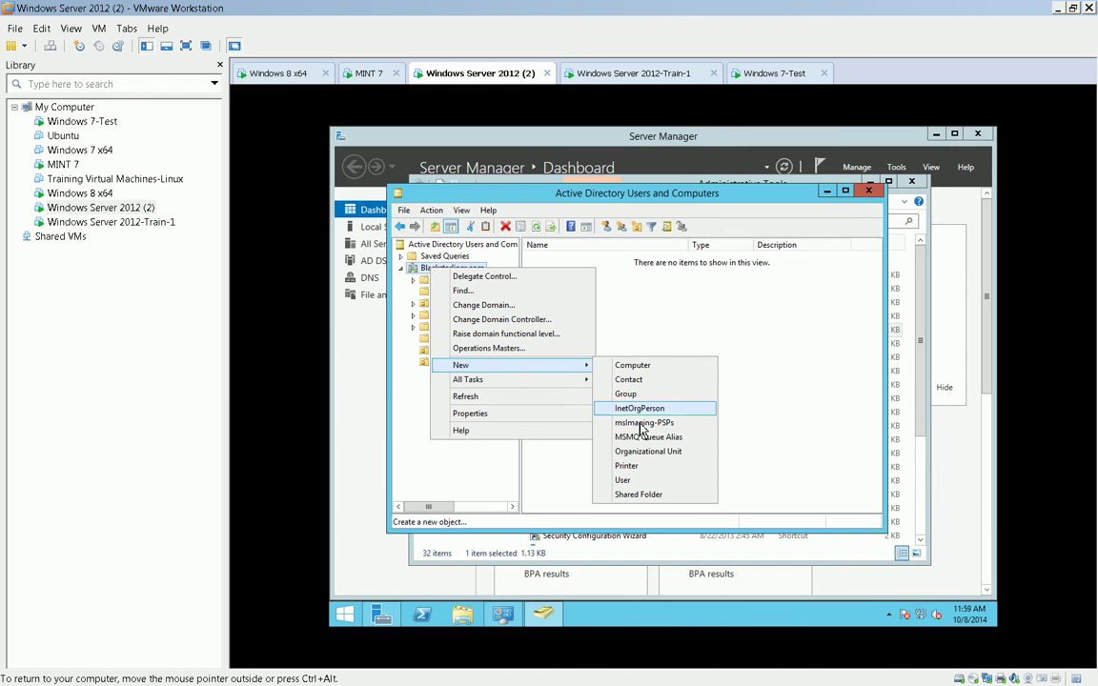
{"action": "left_click", "coordinate": [649, 451]}
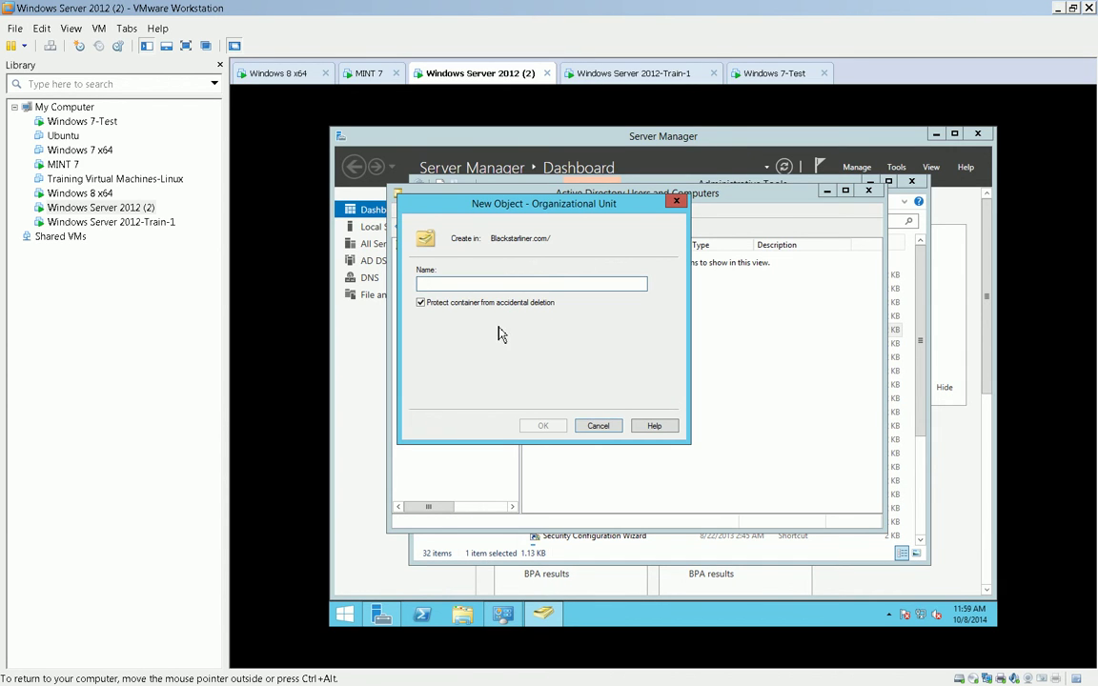
{"action": "type", "text": "I"}
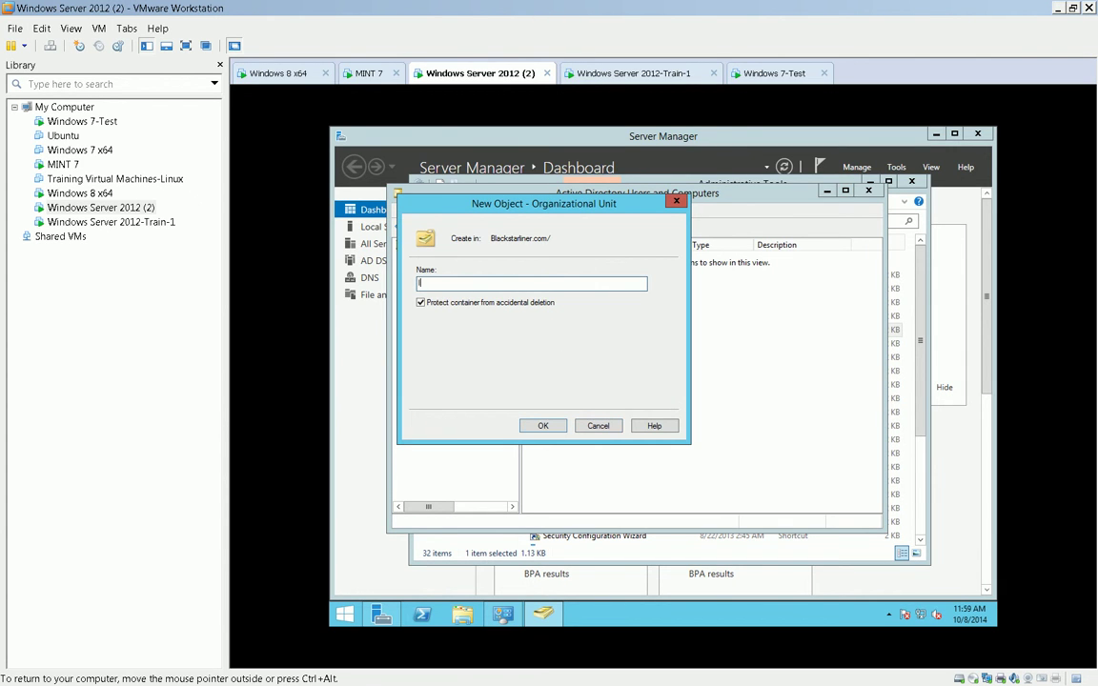
{"action": "type", "text": "nformation Technology"}
{"action": "left_click", "coordinate": [541, 425]}
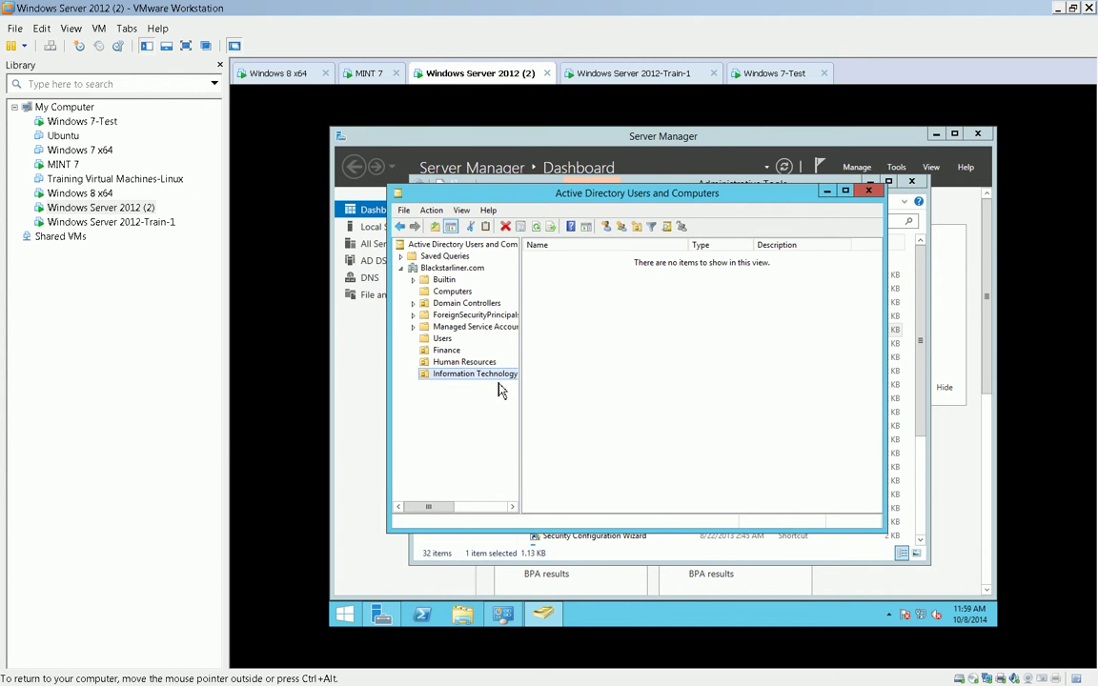
Create a Customer Service organizational unit under Blackstarliner.com.
{"action": "right_click", "coordinate": [433, 270]}
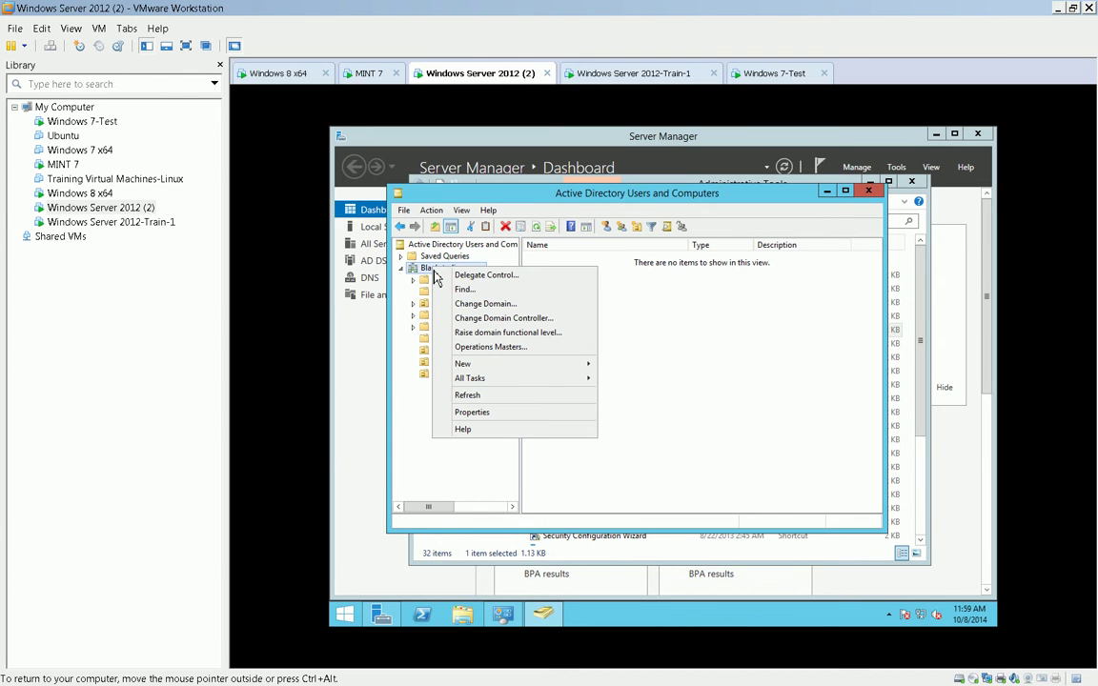
{"action": "mouse_move", "coordinate": [579, 367]}
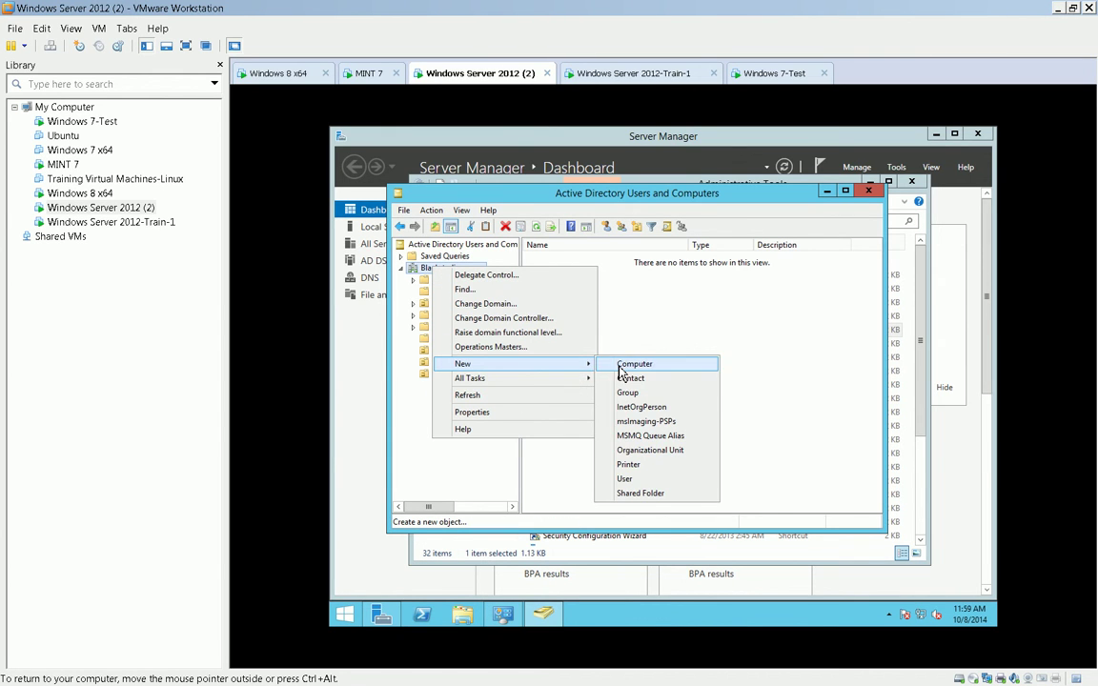
{"action": "left_click", "coordinate": [648, 450]}
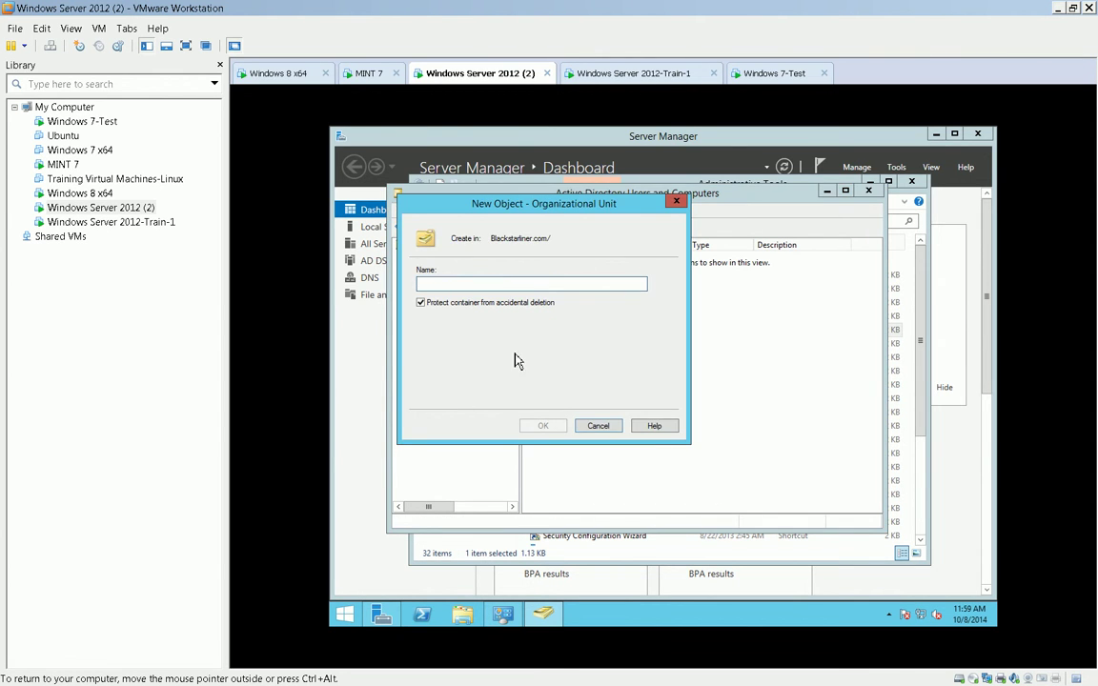
{"action": "type", "text": "Customer"}
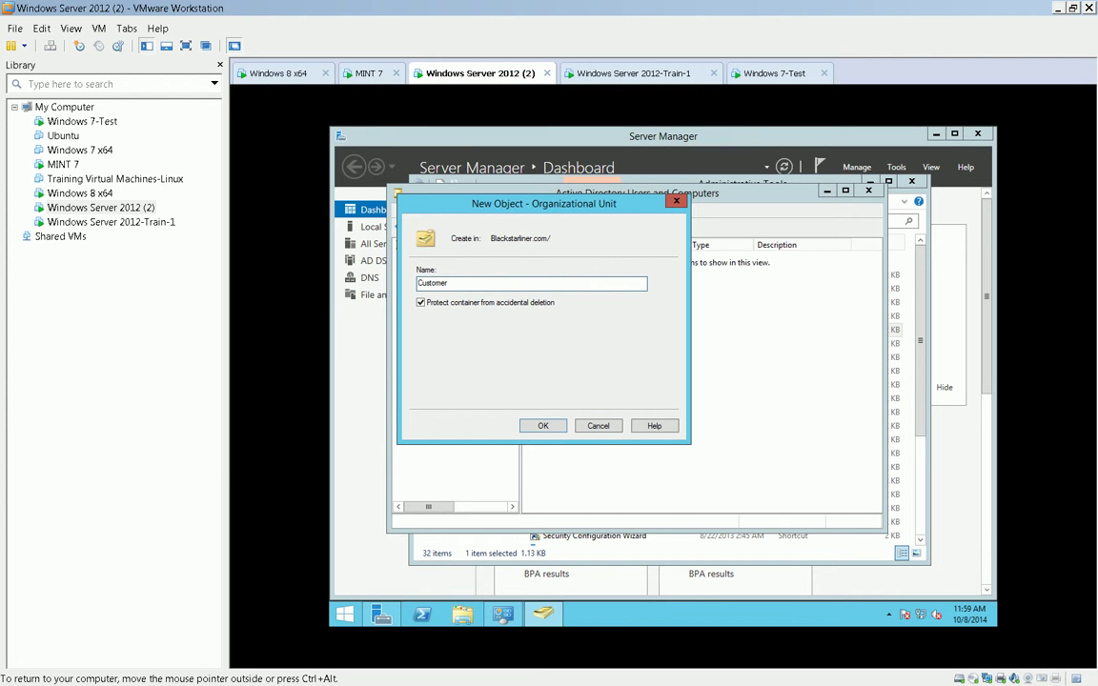
{"action": "type", "text": " Service"}
{"action": "left_click", "coordinate": [540, 426]}
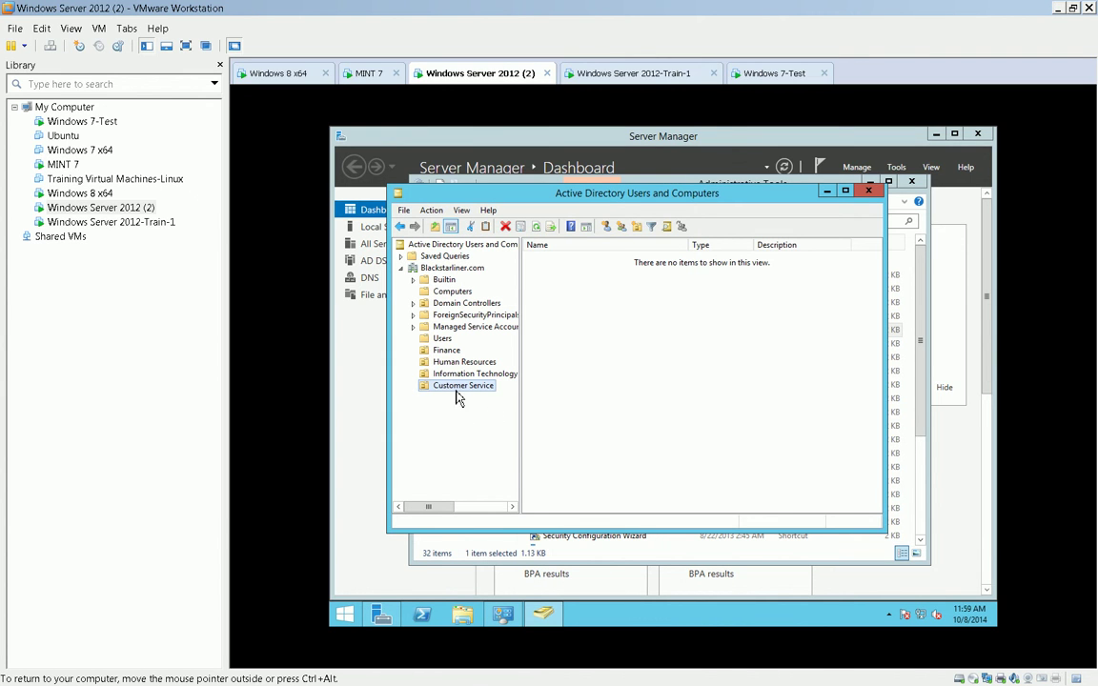
Start the New Object - User wizard in the Finance unit.
{"action": "left_click", "coordinate": [446, 350]}
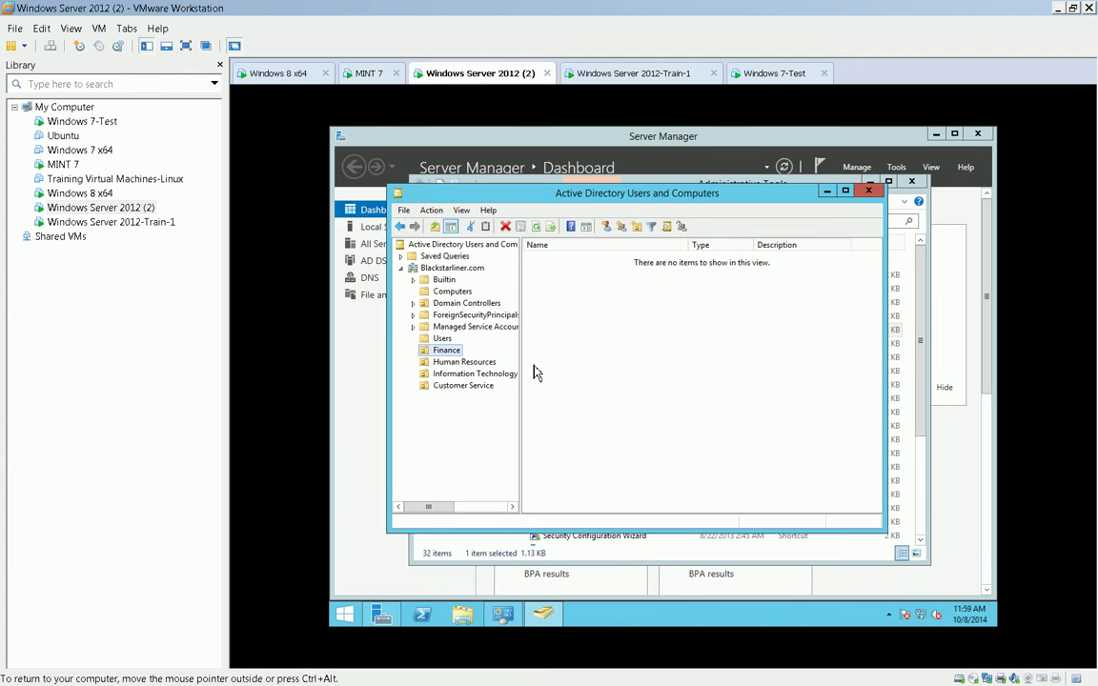
{"action": "right_click", "coordinate": [459, 351]}
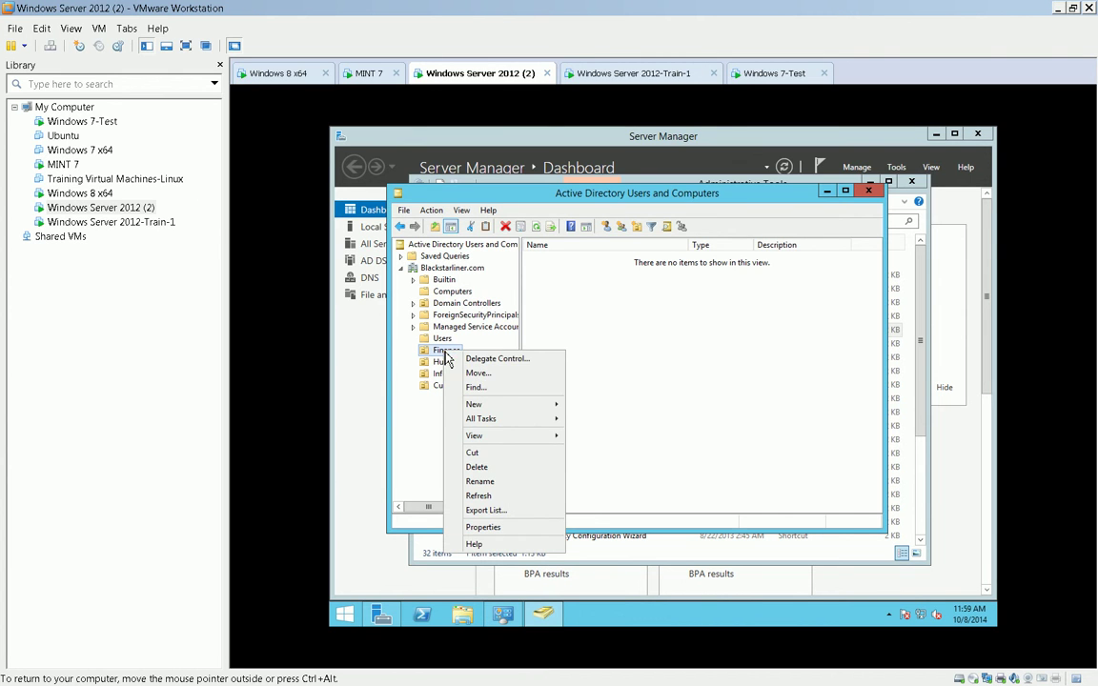
{"action": "mouse_move", "coordinate": [556, 406]}
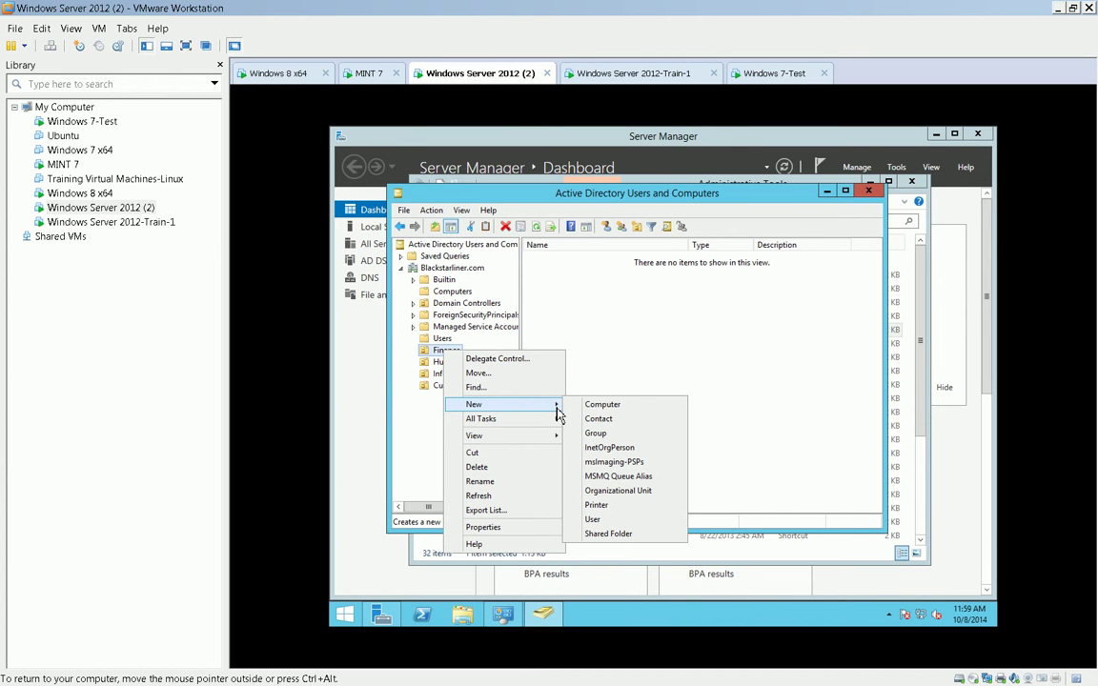
{"action": "left_click", "coordinate": [610, 520]}
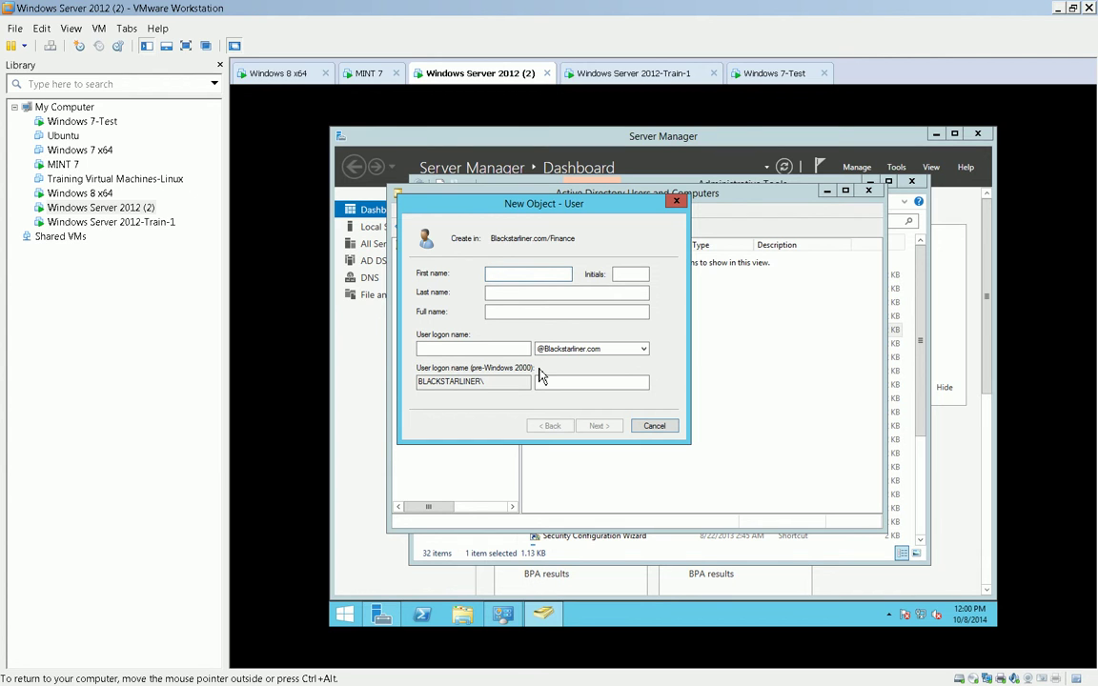
Enter the user's first name, last name and logon name, then continue to the password page.
{"action": "type", "text": "Debbie"}
{"action": "left_click", "coordinate": [616, 274]}
{"action": "type", "text": "Downer"}
{"action": "left_click", "coordinate": [468, 352]}
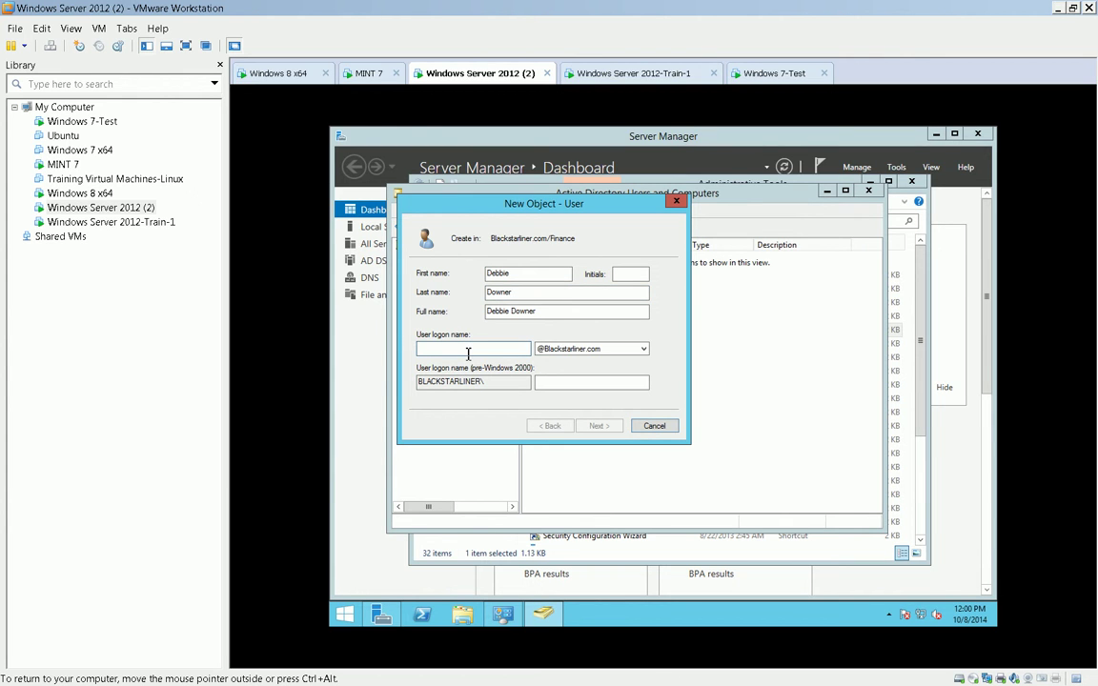
{"action": "type", "text": "ddowner"}
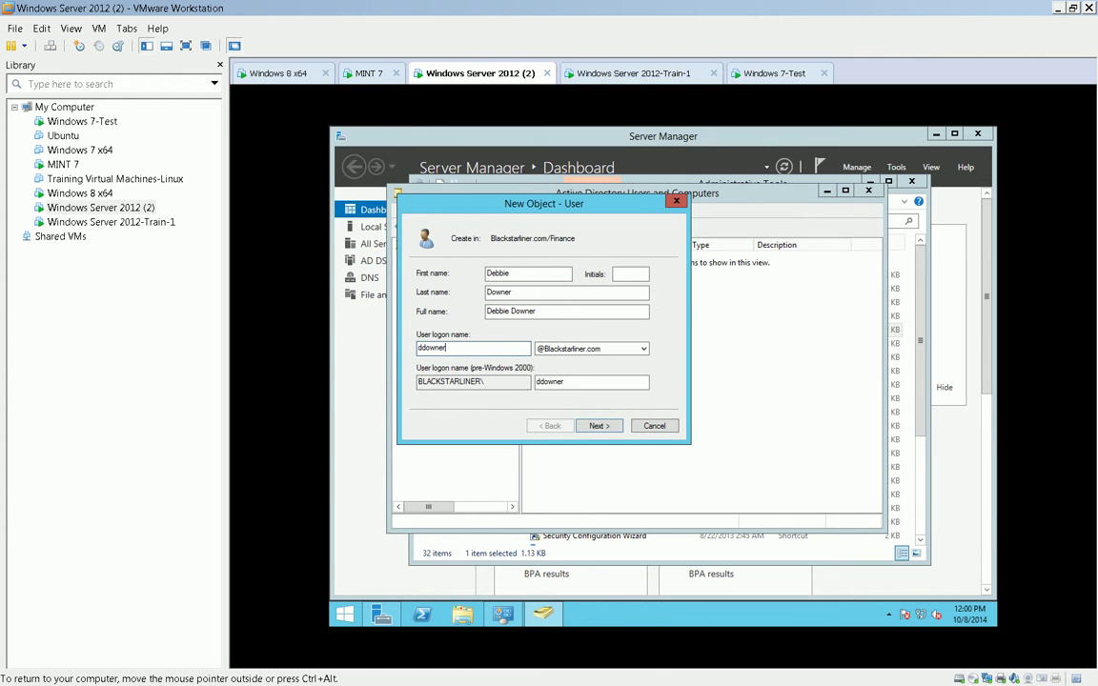
{"action": "key", "text": "Tab"}
{"action": "left_click", "coordinate": [599, 426]}
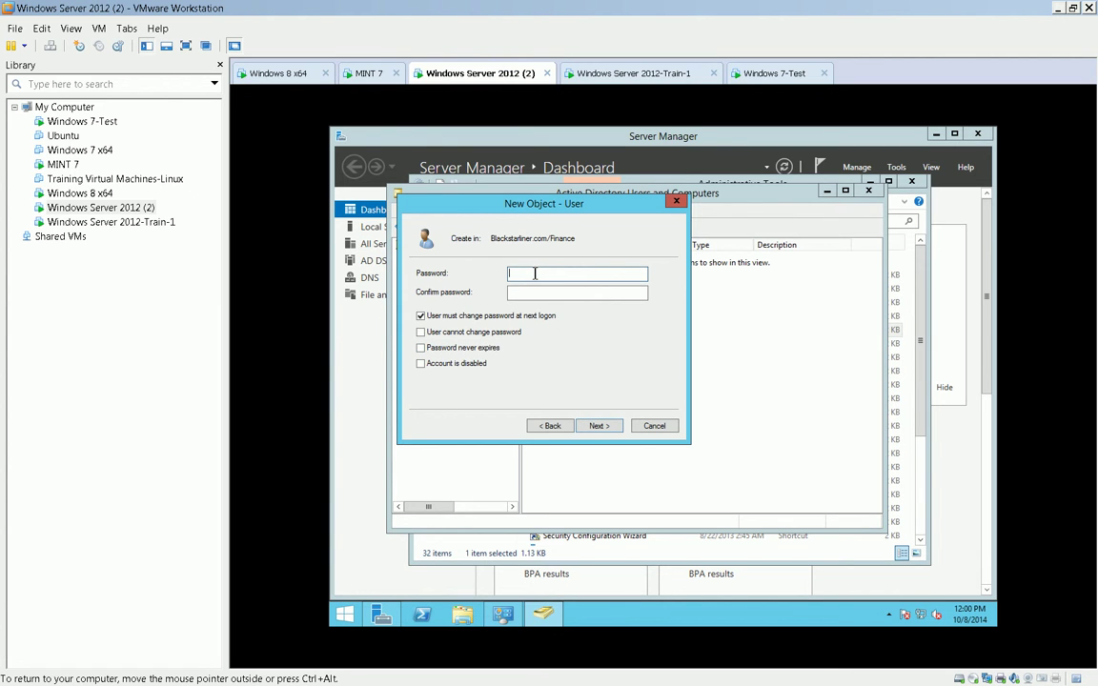
Enter the user's password, leave Password never expires off, and require a change at next logon.
{"action": "type", "text": "Password1"}
{"action": "key", "text": "BackSpace"}
{"action": "key", "text": "BackSpace"}
{"action": "key", "text": "BackSpace"}
{"action": "key", "text": "BackSpace"}
{"action": "key", "text": "BackSpace"}
{"action": "key", "text": "BackSpace"}
{"action": "key", "text": "BackSpace"}
{"action": "key", "text": "BackSpace"}
{"action": "key", "text": "BackSpace"}
{"action": "type", "text": "Password123456"}
{"action": "key", "text": "Tab"}
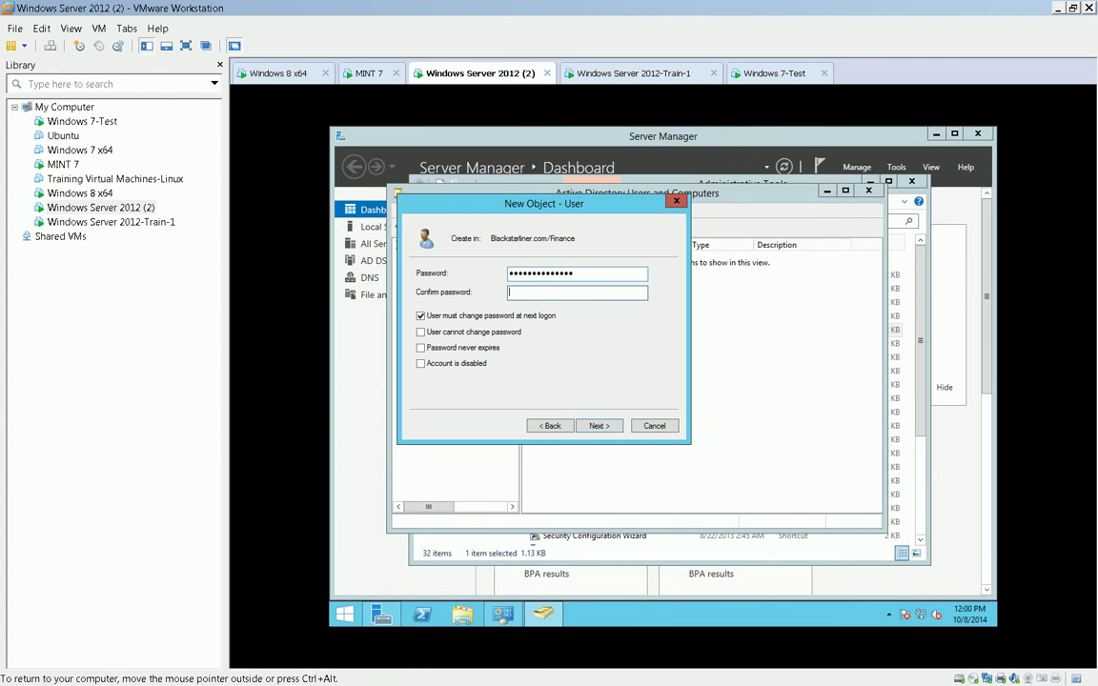
{"action": "type", "text": "Password123456"}
{"action": "left_click", "coordinate": [421, 348]}
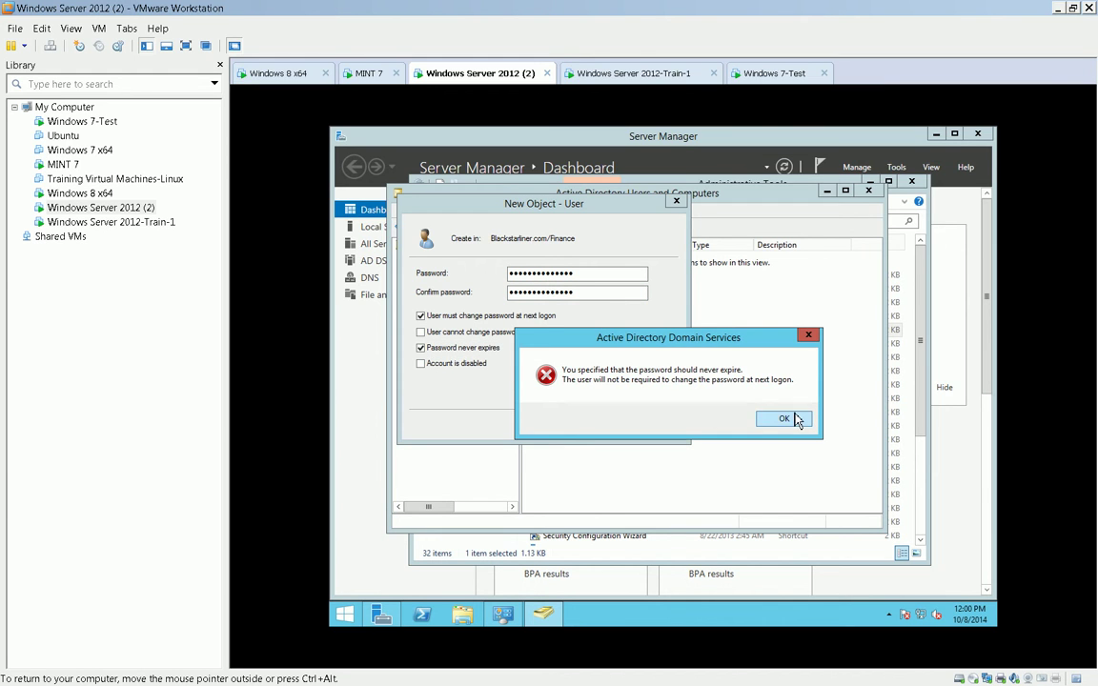
{"action": "left_click", "coordinate": [795, 419]}
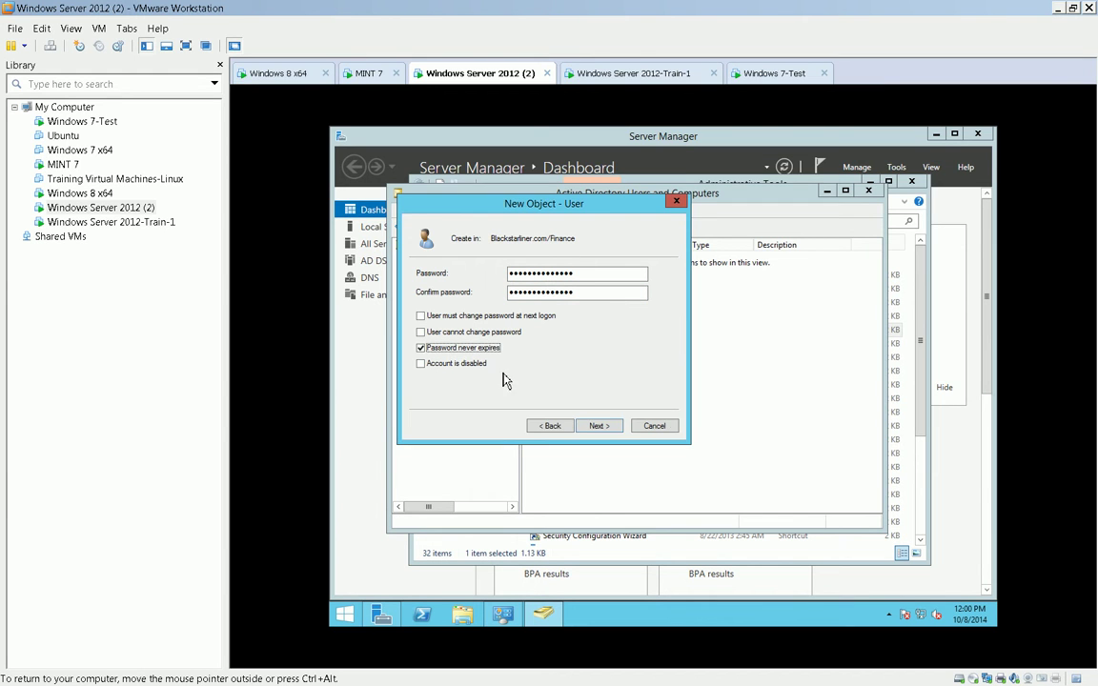
{"action": "left_click", "coordinate": [421, 349]}
{"action": "left_click", "coordinate": [432, 317]}
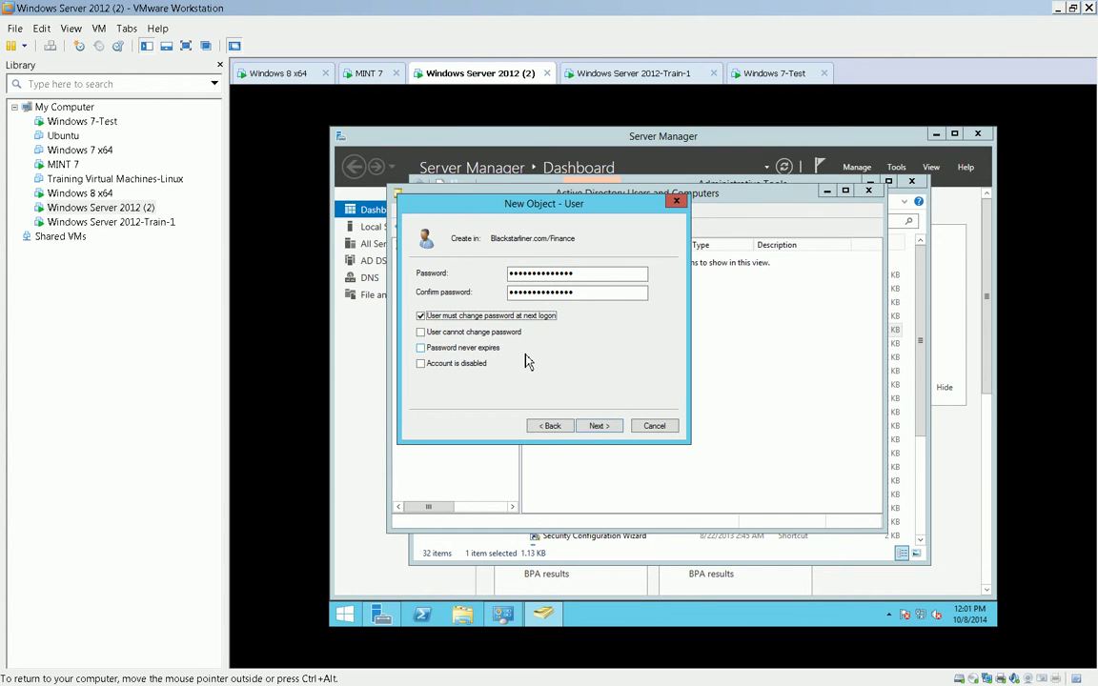
{"action": "left_click", "coordinate": [600, 428]}
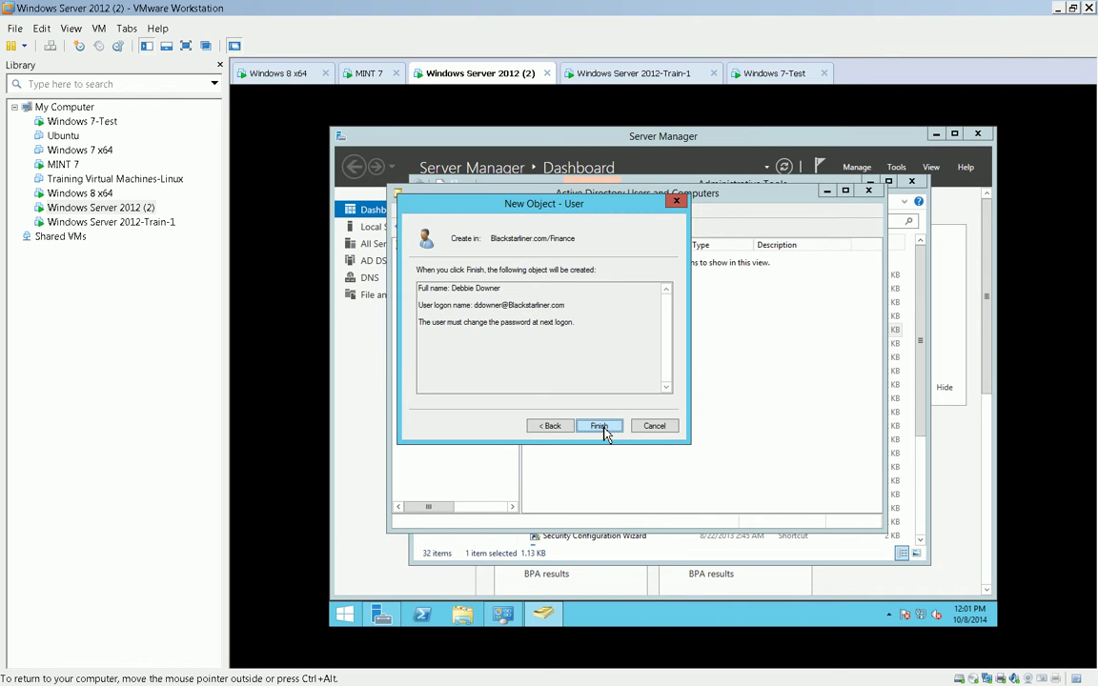
Attempt to finish the user, dismiss the password policy error, and return to the password page.
{"action": "left_click", "coordinate": [601, 427]}
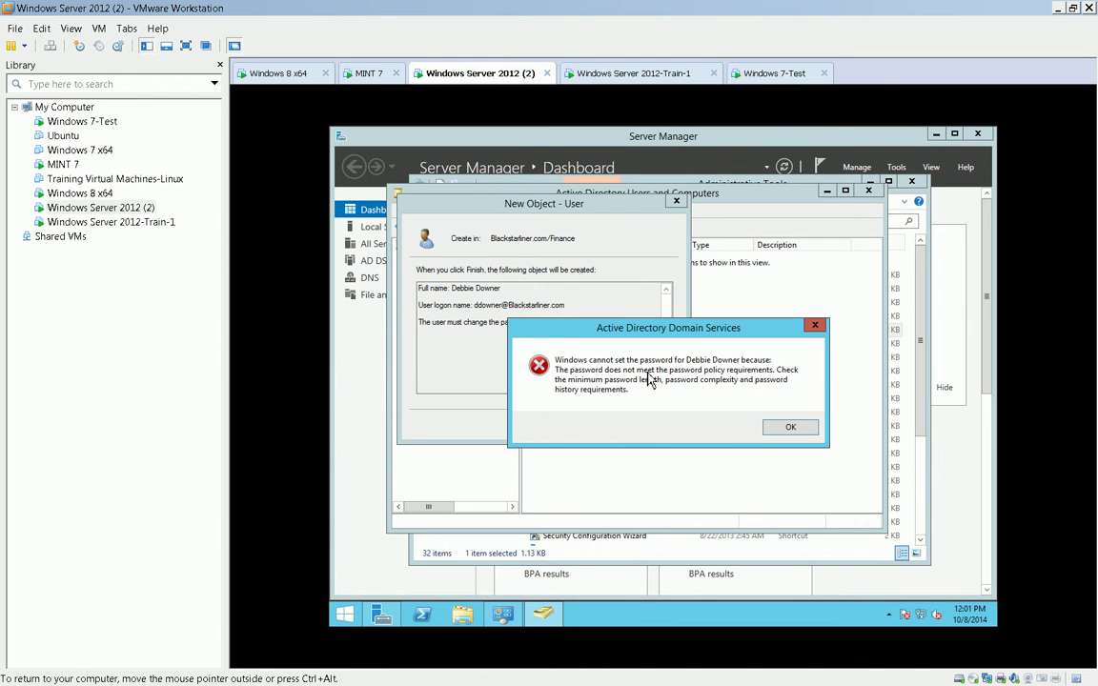
{"action": "left_click", "coordinate": [791, 428]}
{"action": "left_click", "coordinate": [553, 427]}
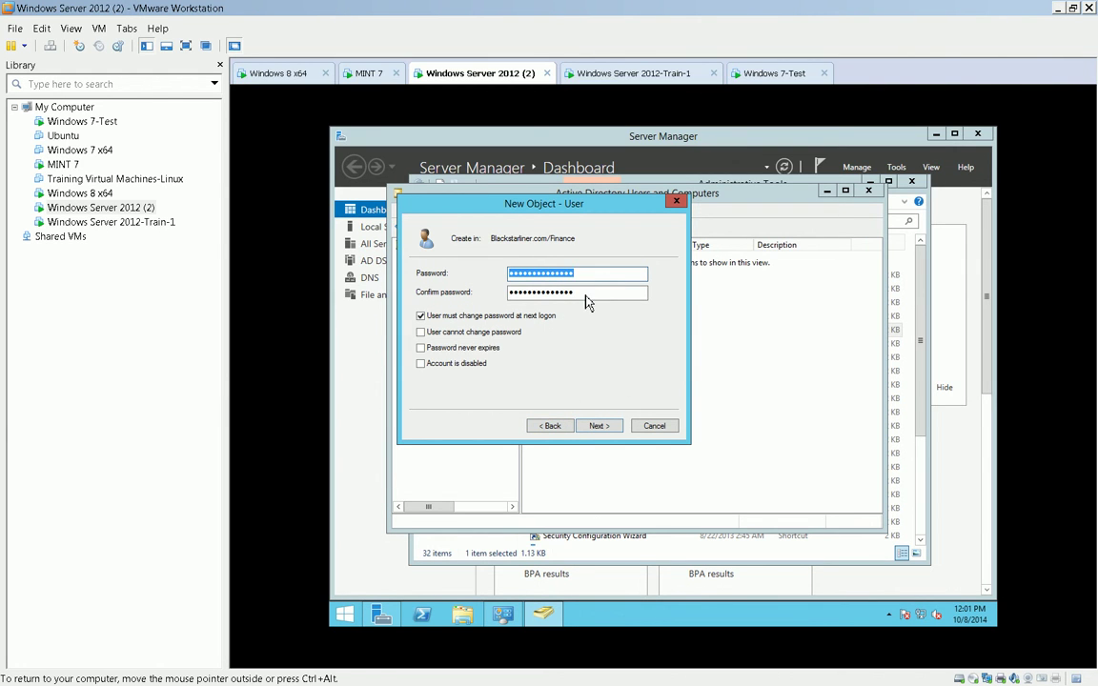
Clear both password fields and re-enter a new password and its confirmation.
{"action": "key", "text": "Tab"}
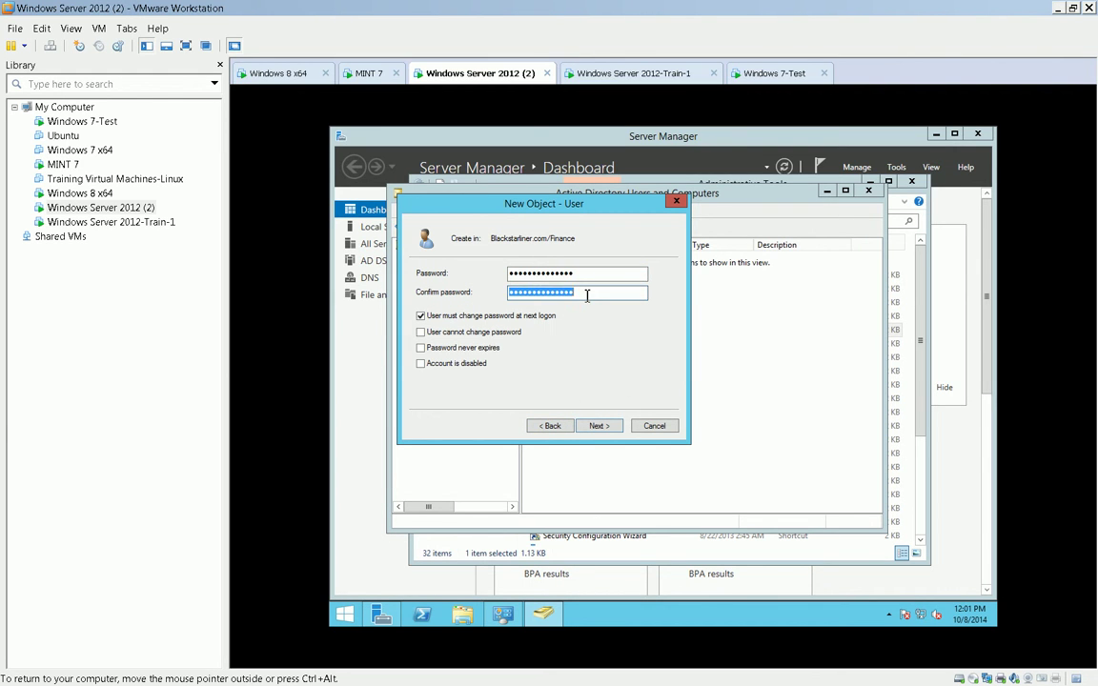
{"action": "key", "text": "BackSpace"}
{"action": "double_click", "coordinate": [584, 274]}
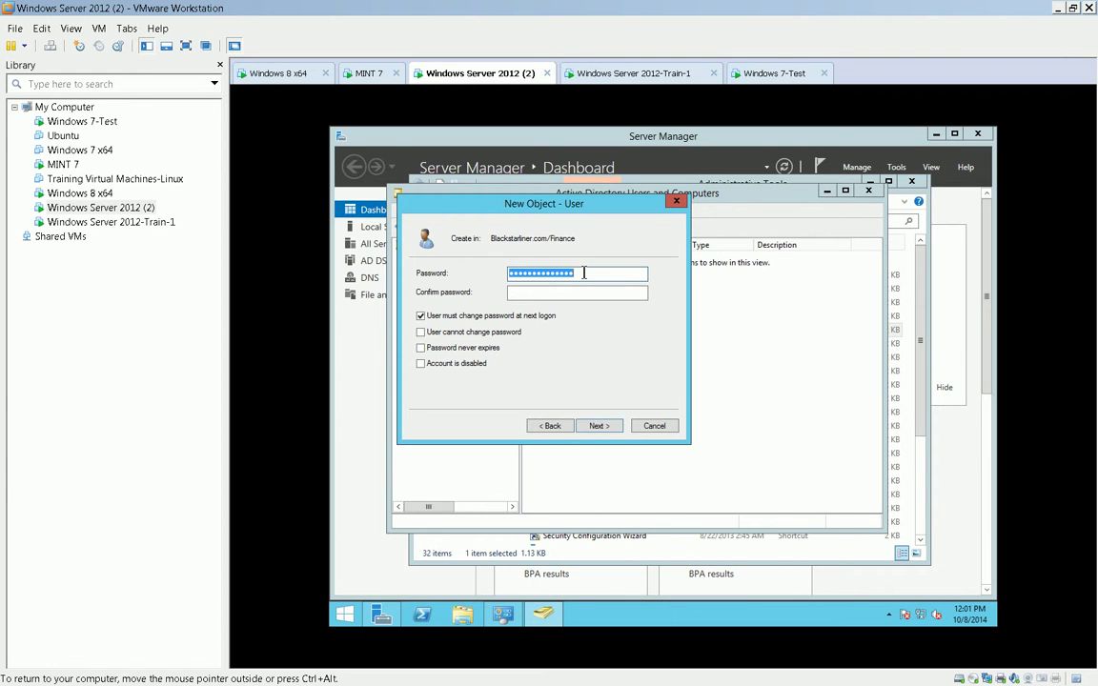
{"action": "key", "text": "BackSpace"}
{"action": "type", "text": "**********"}
{"action": "key", "text": "BackSpace"}
{"action": "key", "text": "BackSpace"}
{"action": "key", "text": "BackSpace"}
{"action": "key", "text": "BackSpace"}
{"action": "key", "text": "BackSpace"}
{"action": "key", "text": "BackSpace"}
{"action": "key", "text": "BackSpace"}
{"action": "key", "text": "BackSpace"}
{"action": "key", "text": "BackSpace"}
{"action": "key", "text": "BackSpace"}
{"action": "type", "text": "**********"}
{"action": "key", "text": "Tab"}
{"action": "type", "text": "******"}
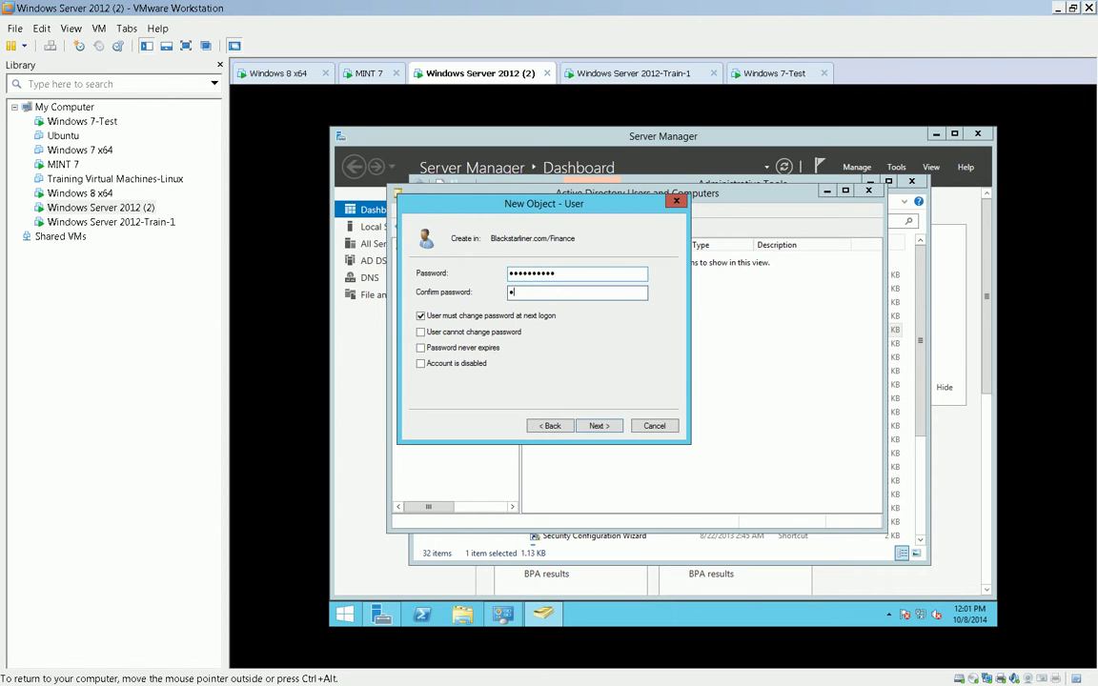
{"action": "type", "text": "****"}
Retry creating the user, dismiss the password policy error again, and go back.
{"action": "left_click", "coordinate": [624, 431]}
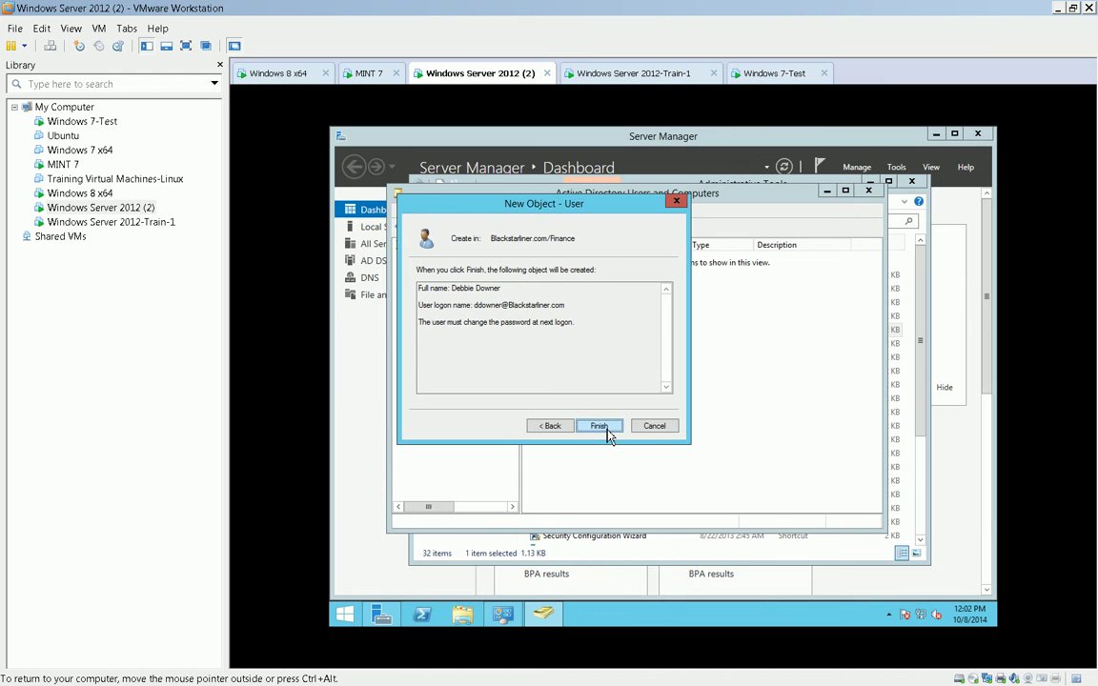
{"action": "left_click", "coordinate": [601, 427]}
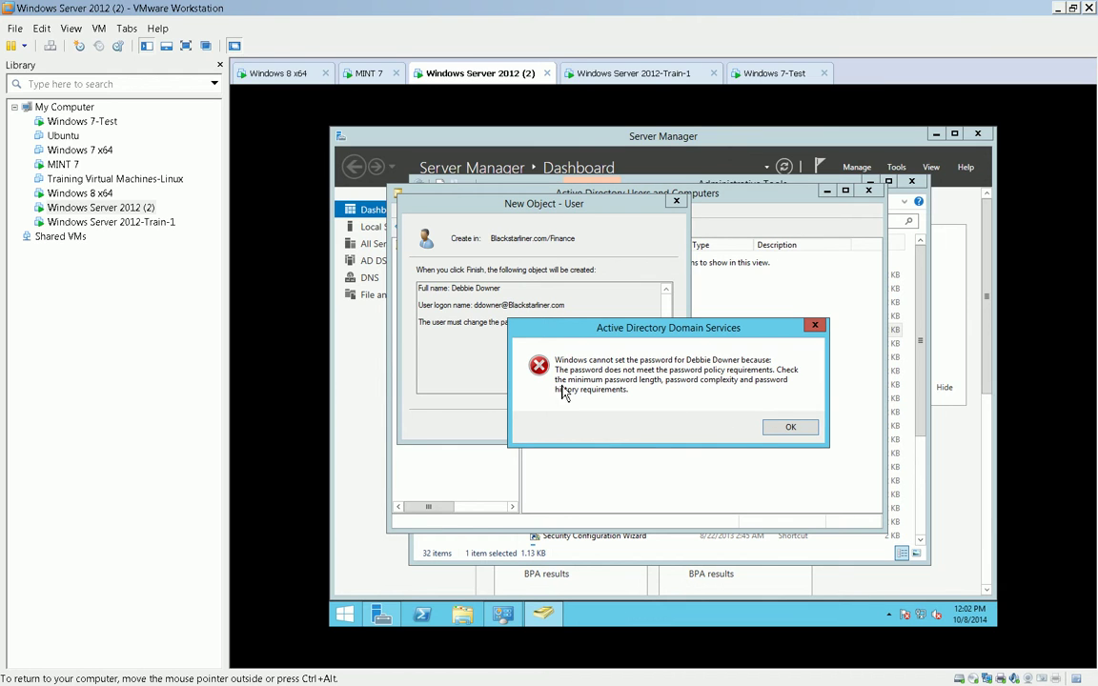
{"action": "left_click", "coordinate": [790, 427]}
{"action": "left_click", "coordinate": [551, 426]}
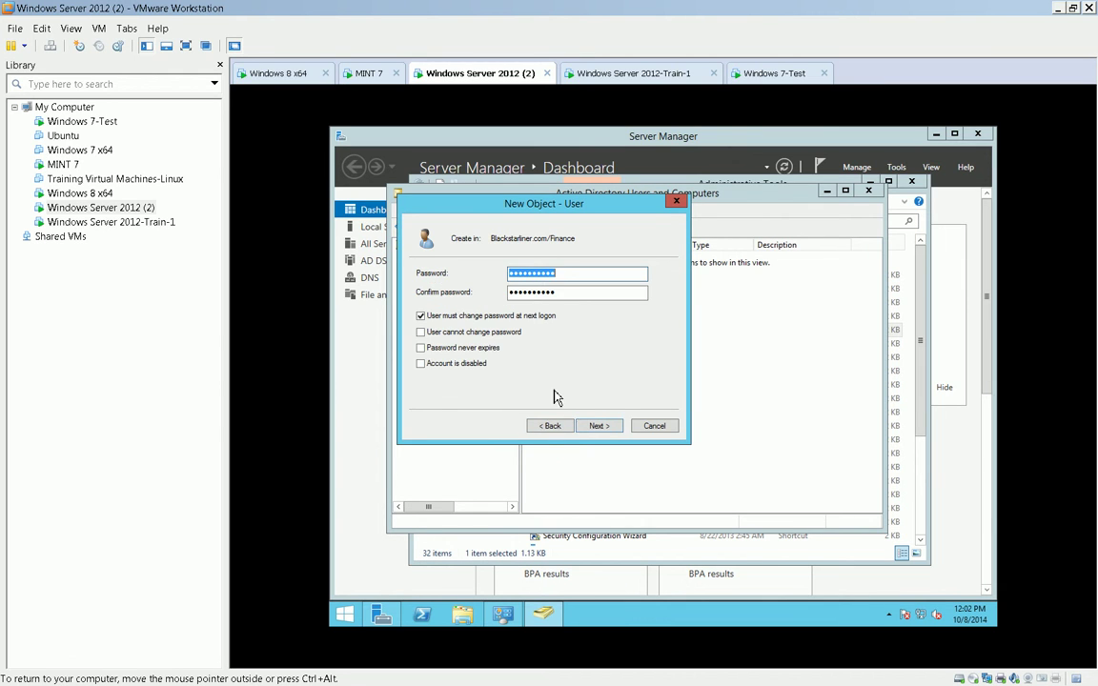
Clear both password fields and enter a new password and confirmation.
{"action": "left_click", "coordinate": [572, 294]}
{"action": "double_click", "coordinate": [572, 294]}
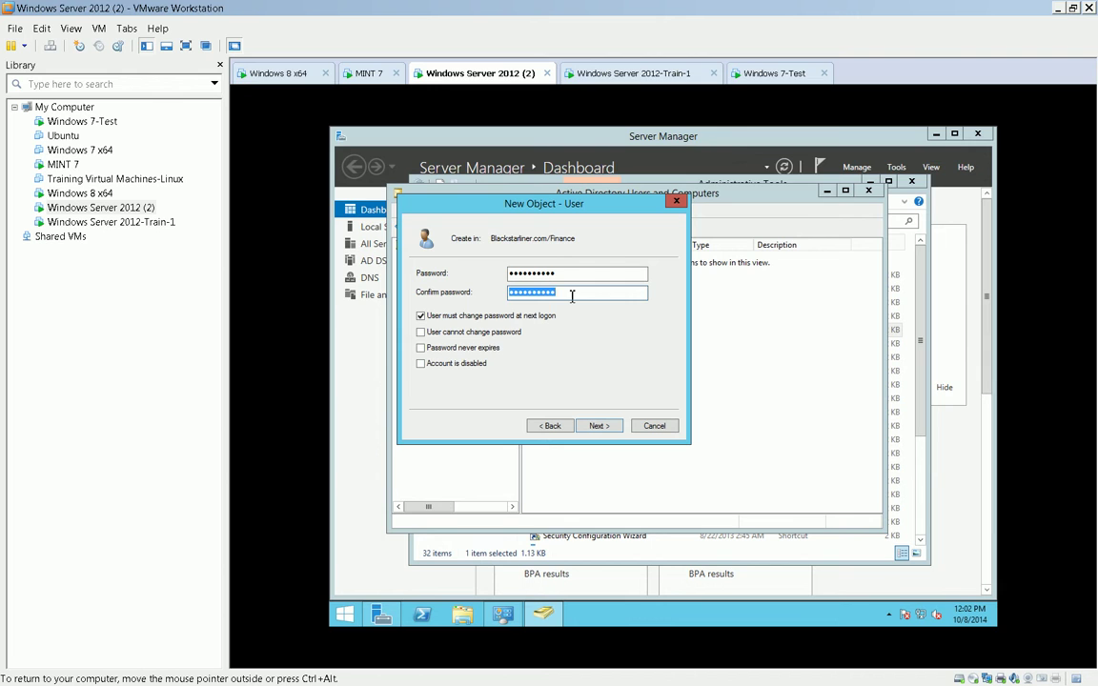
{"action": "key", "text": "BackSpace"}
{"action": "left_click", "coordinate": [591, 274]}
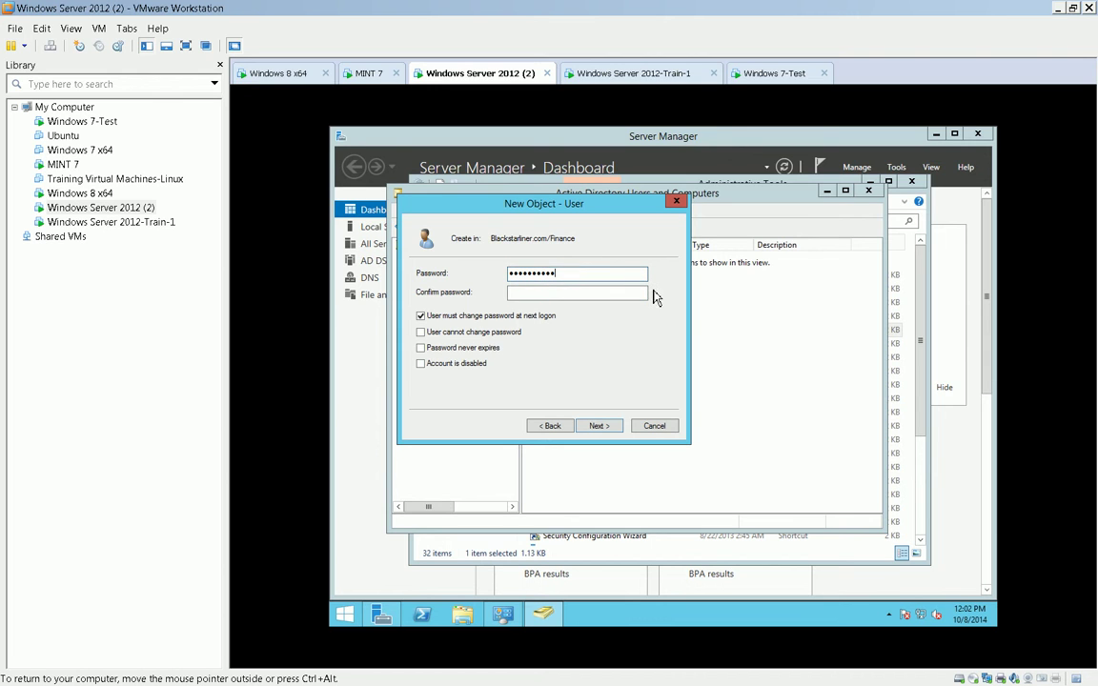
{"action": "double_click", "coordinate": [591, 274]}
{"action": "type", "text": "Pa$$word12"}
{"action": "left_click", "coordinate": [577, 293]}
{"action": "type", "text": "Passwo"}
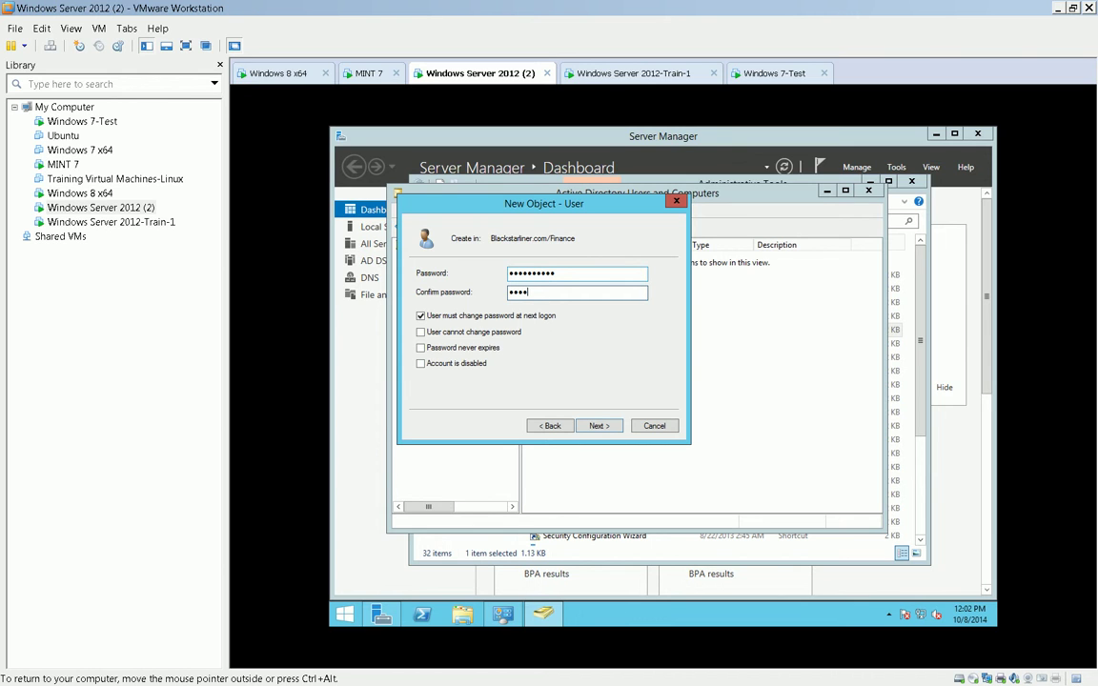
{"action": "type", "text": "rd12"}
Finish creating the Finance user, view Human Resources, and switch to the Windows Server 2012-Train-1 VM.
{"action": "left_click", "coordinate": [598, 427]}
{"action": "left_click", "coordinate": [598, 426]}
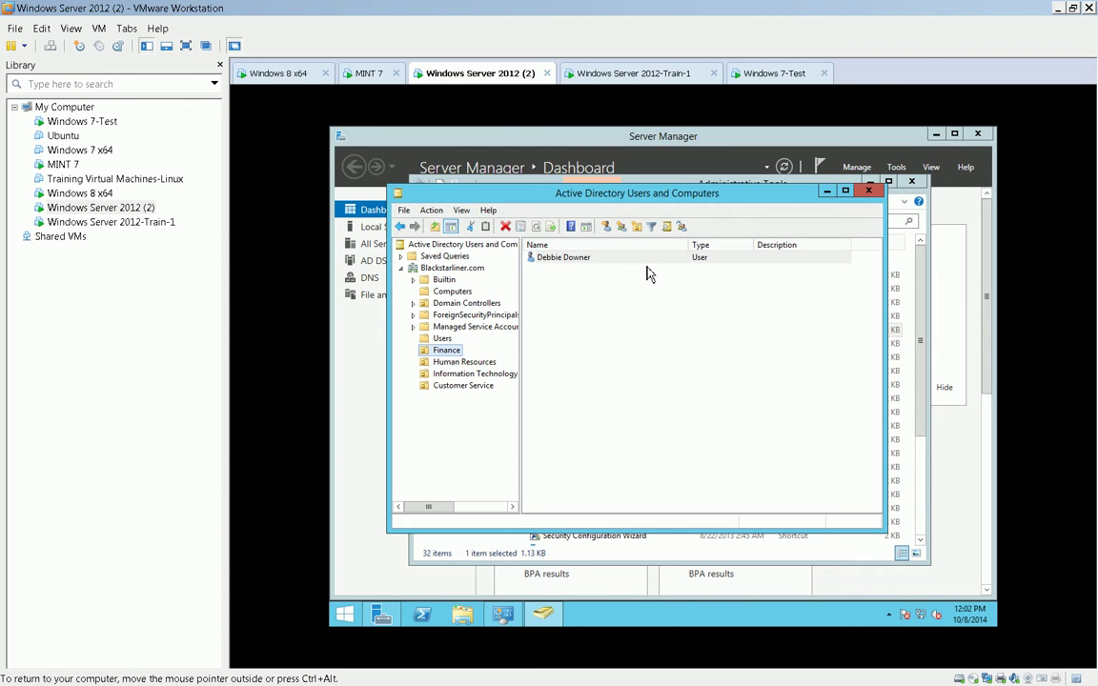
{"action": "left_click", "coordinate": [467, 363]}
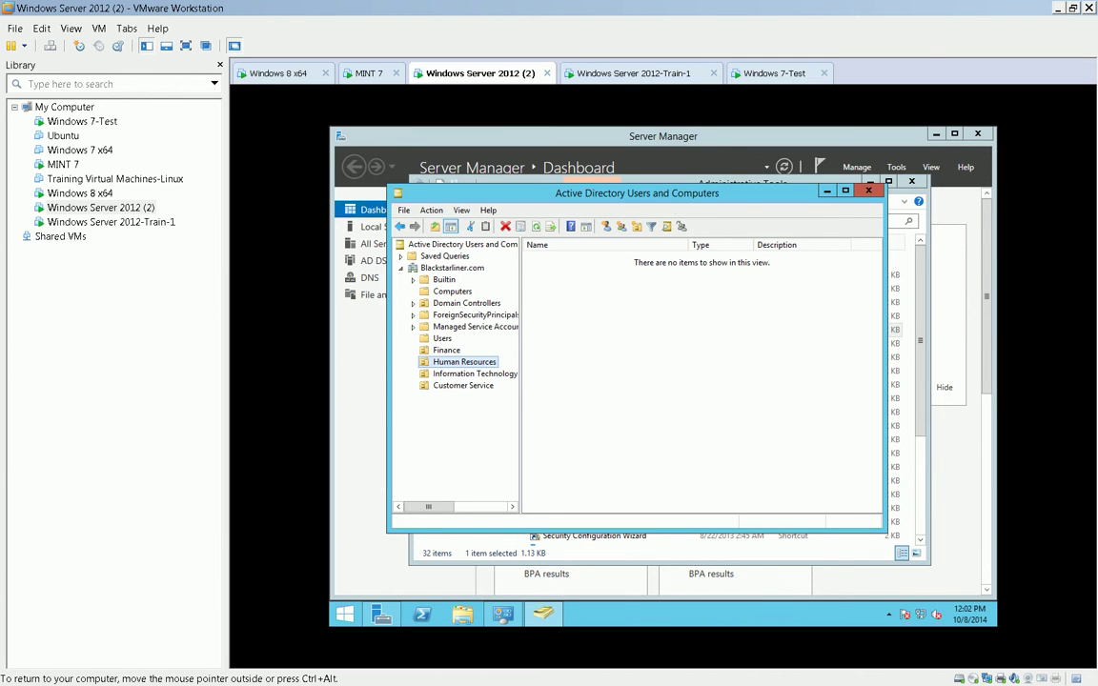
{"action": "left_click", "coordinate": [634, 76]}
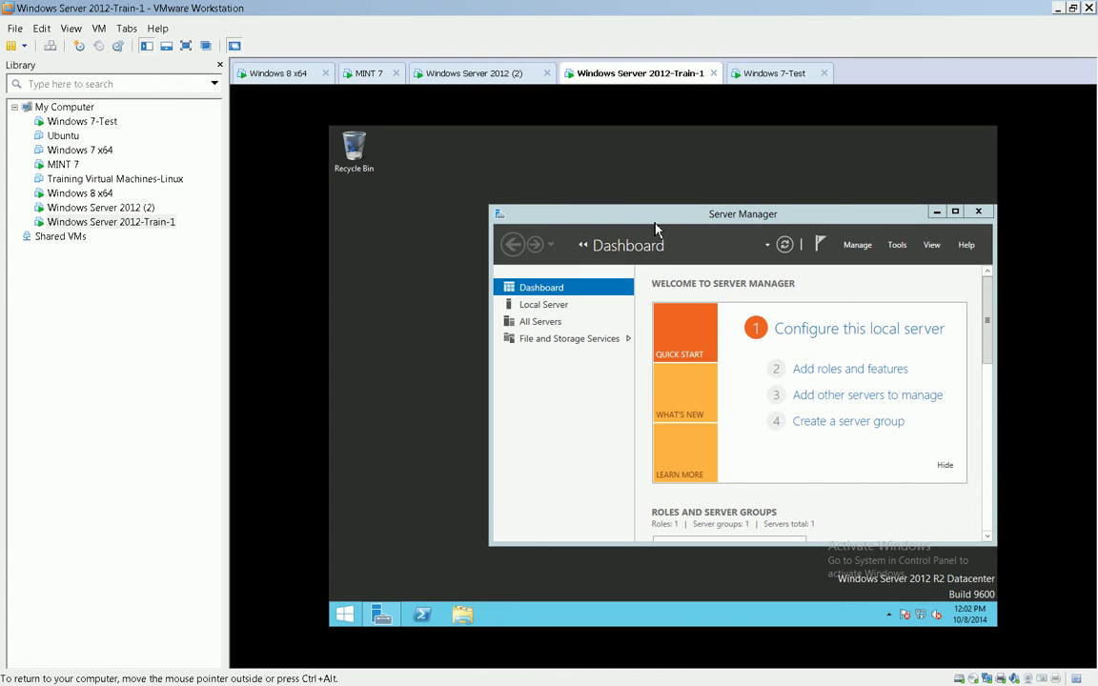
Open and close This PC from Start, then maximize the Server Manager window.
{"action": "left_click", "coordinate": [345, 617]}
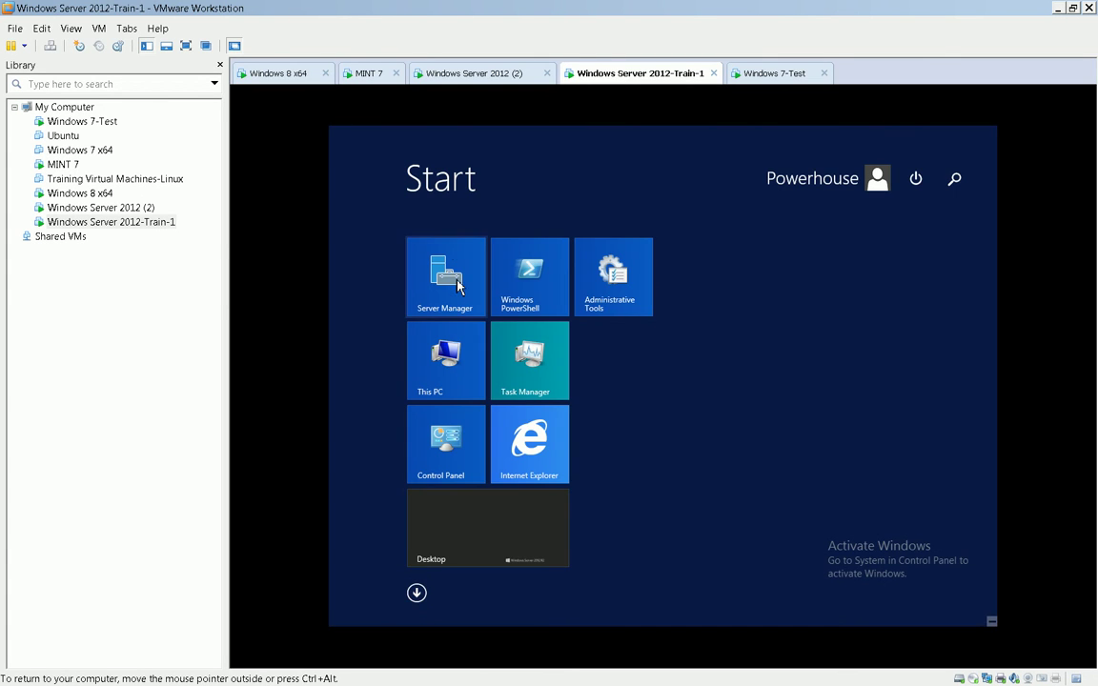
{"action": "left_click", "coordinate": [445, 370]}
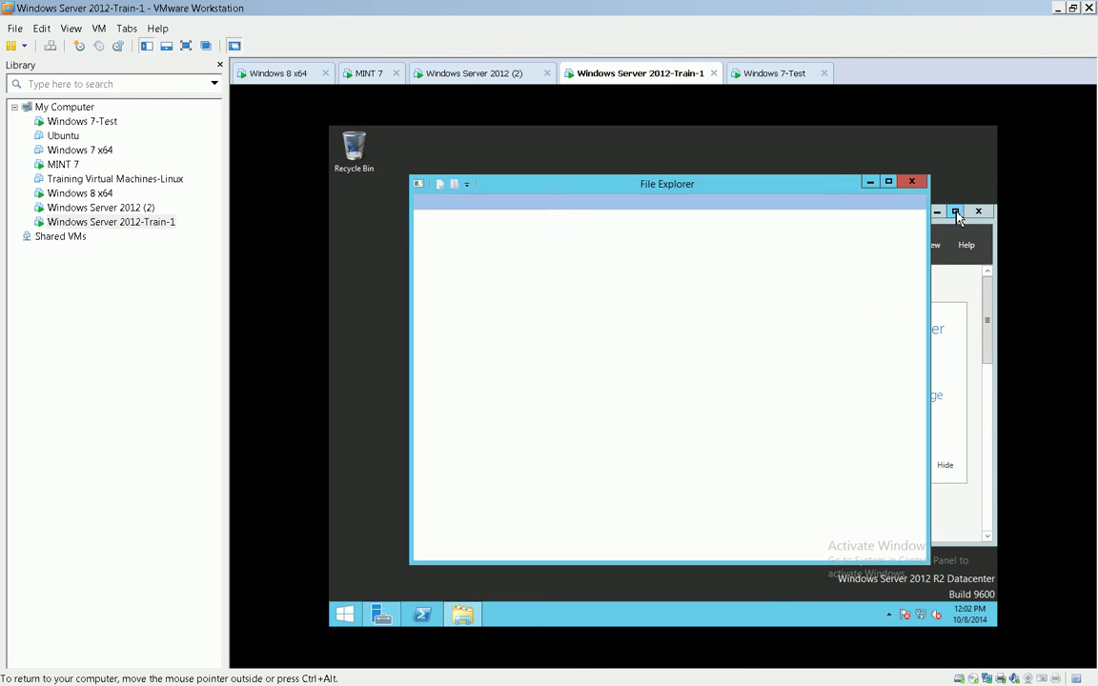
{"action": "left_click", "coordinate": [913, 183]}
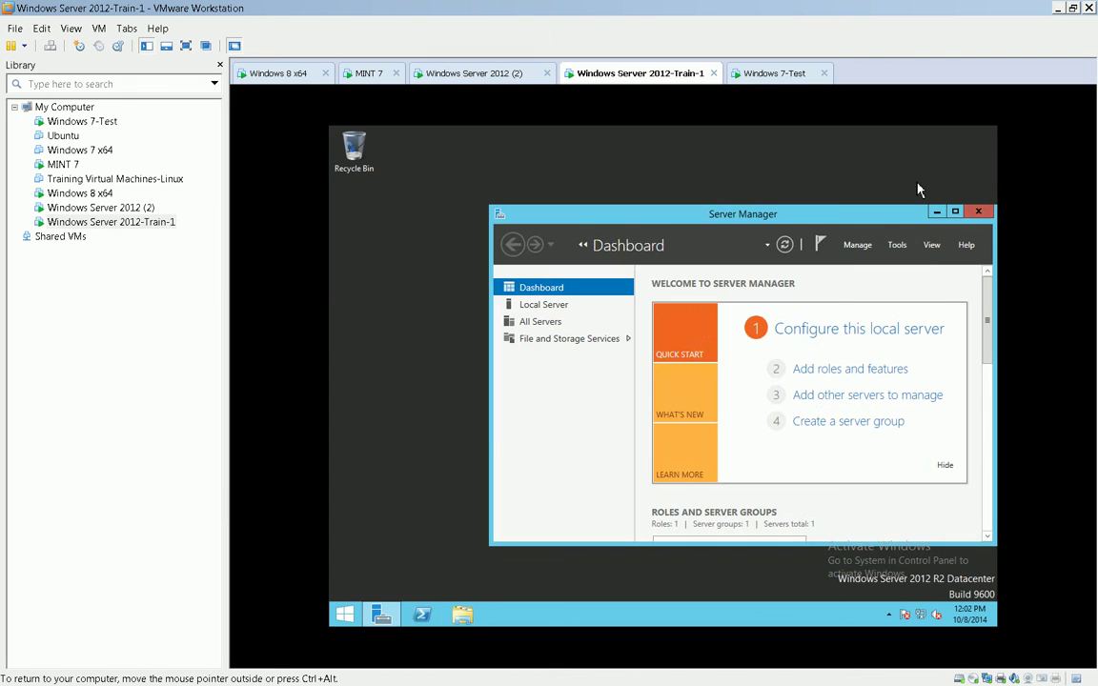
{"action": "left_click", "coordinate": [960, 216]}
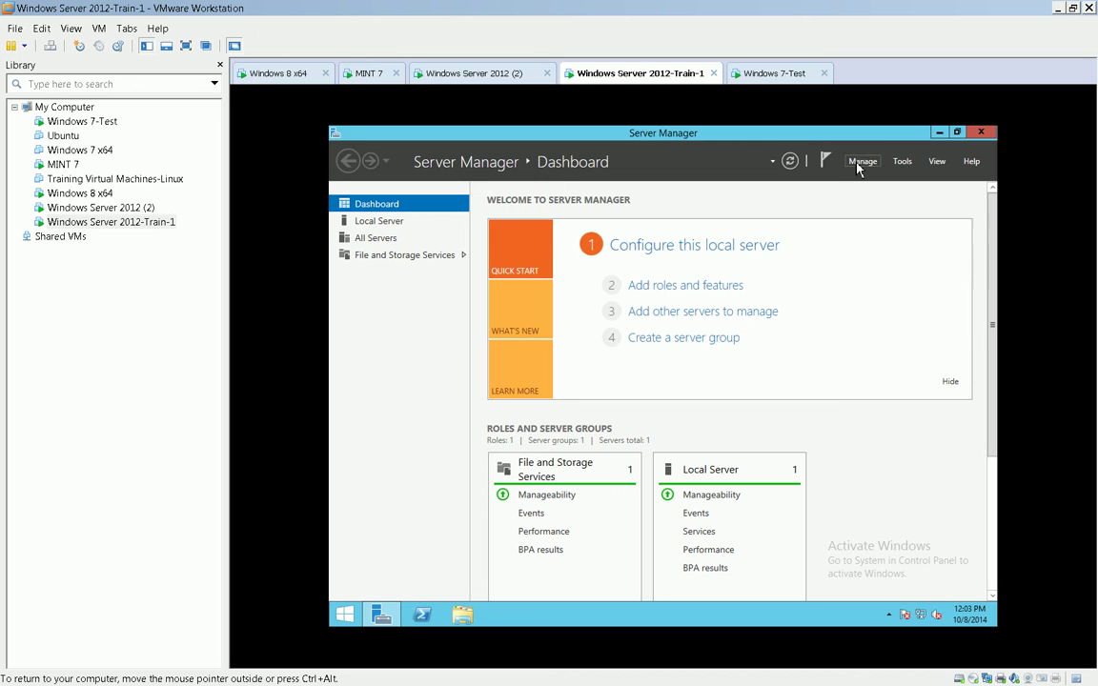
Go to Local Server and open System Properties through the WORKGROUP link.
{"action": "left_click", "coordinate": [366, 225]}
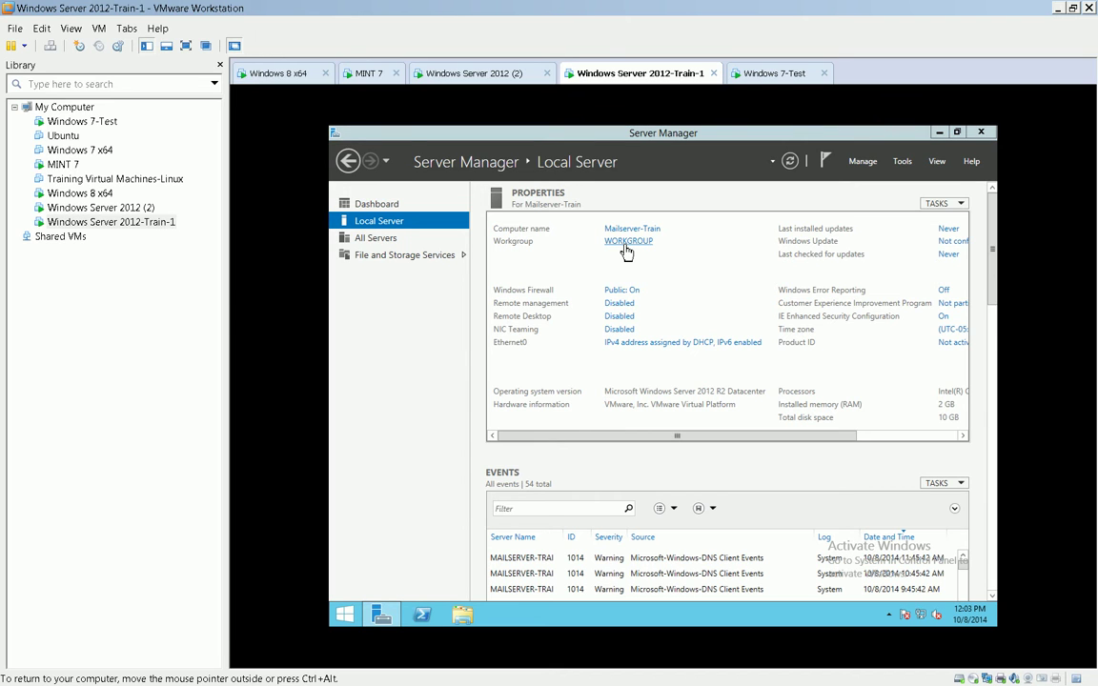
{"action": "left_click", "coordinate": [625, 246]}
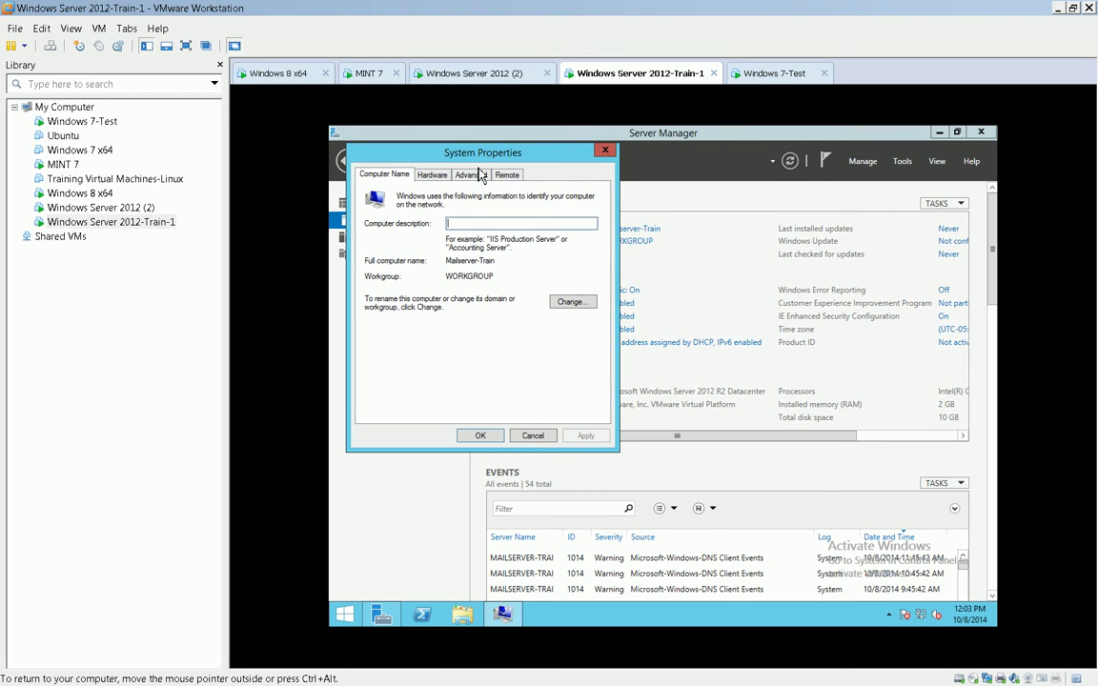
Set Mailserver-Train as a member of the Blackstarliner.com domain, leaving DNS suffix options unchanged.
{"action": "left_click", "coordinate": [572, 301]}
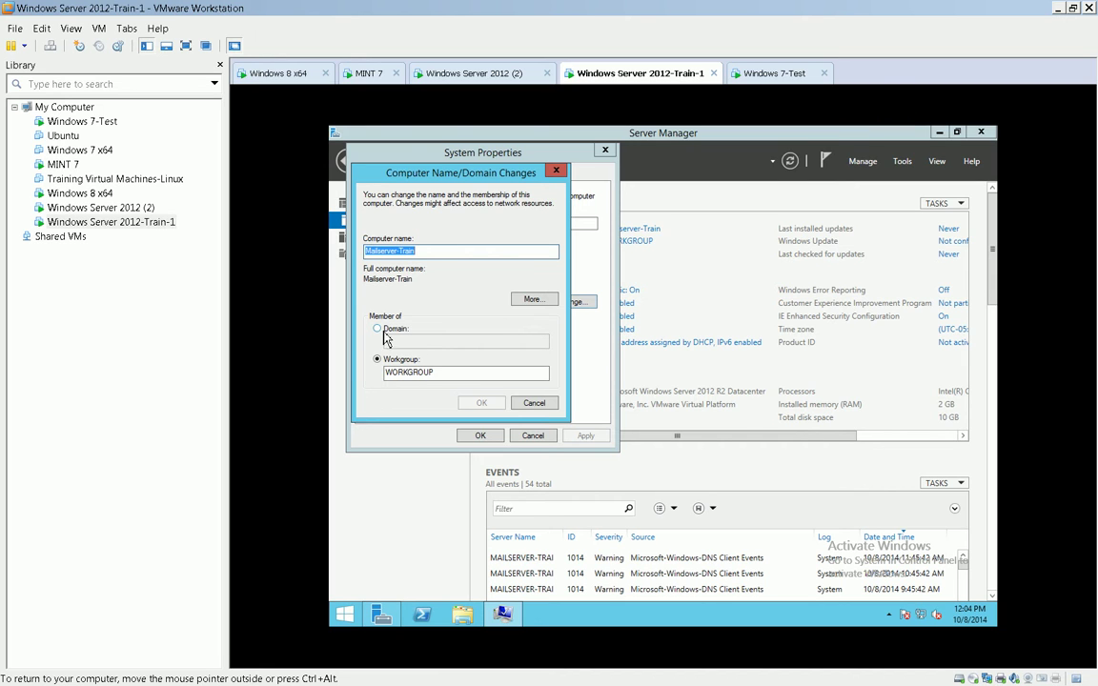
{"action": "left_click", "coordinate": [377, 331]}
{"action": "left_click", "coordinate": [441, 341]}
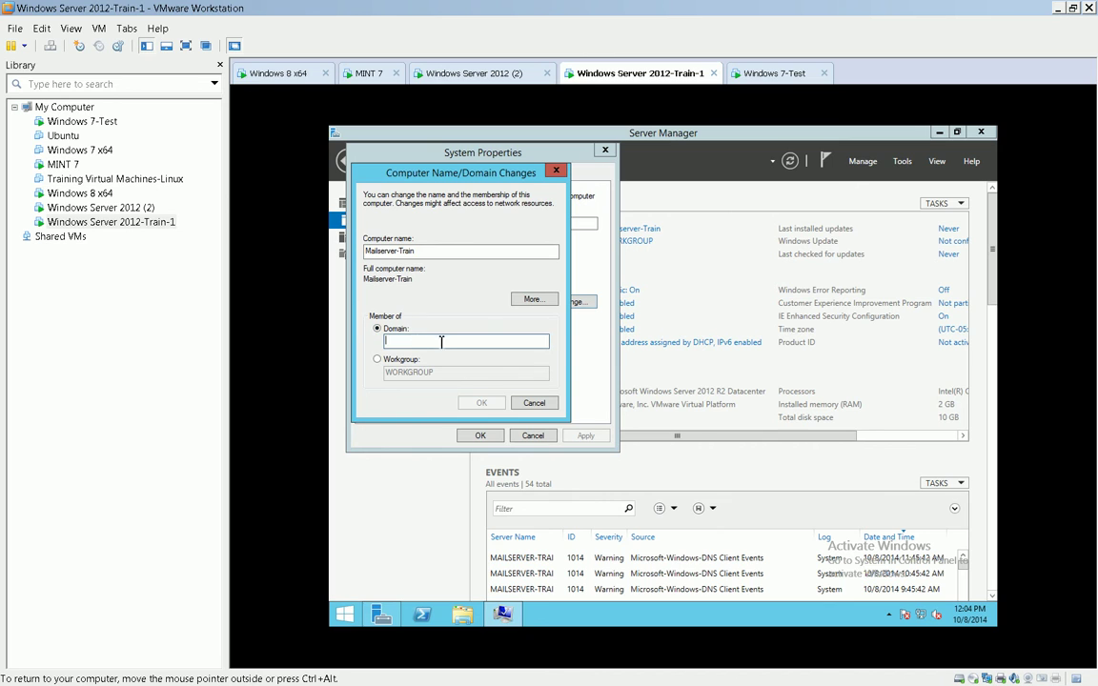
{"action": "type", "text": "Black"}
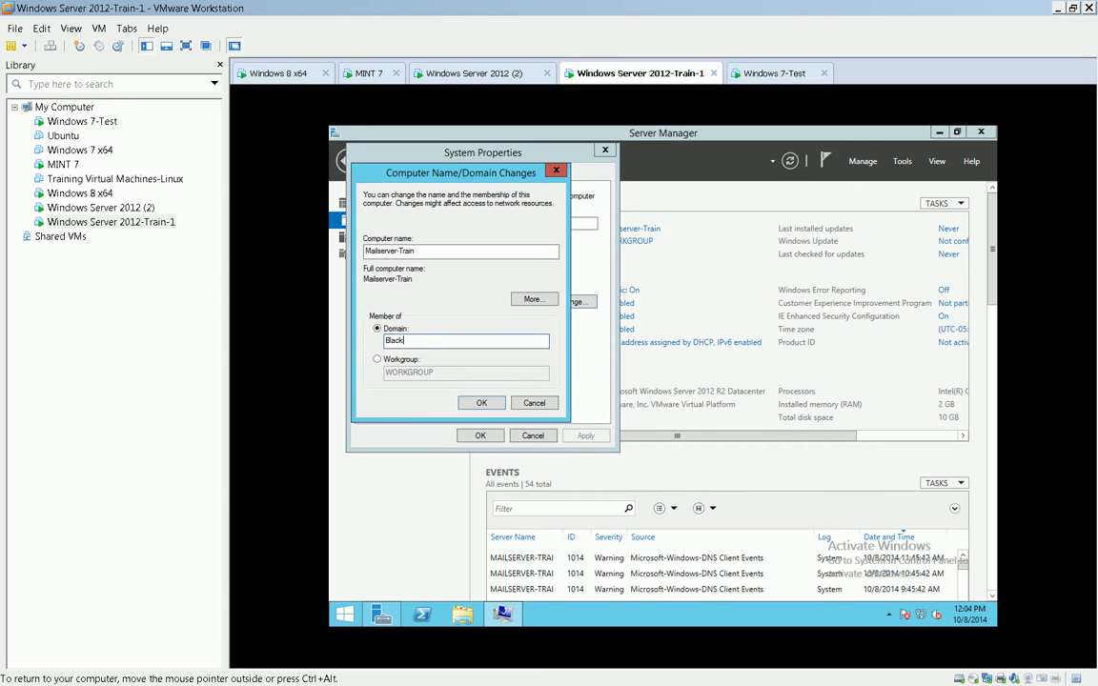
{"action": "type", "text": "starliner.com"}
{"action": "left_click", "coordinate": [532, 300]}
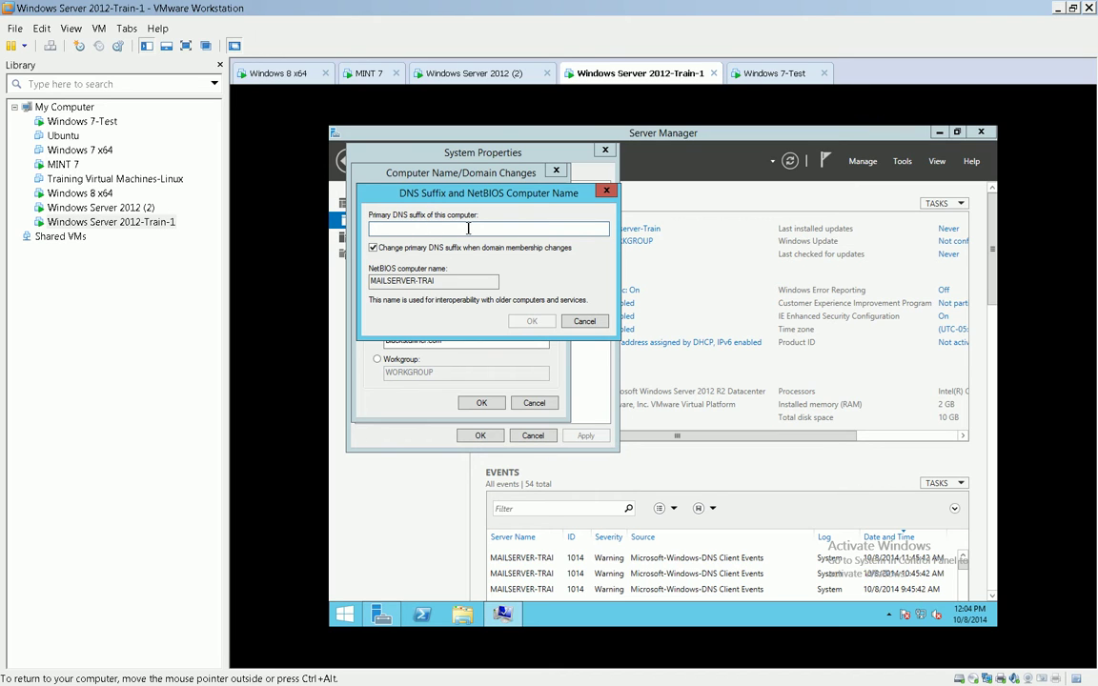
{"action": "left_click", "coordinate": [582, 325]}
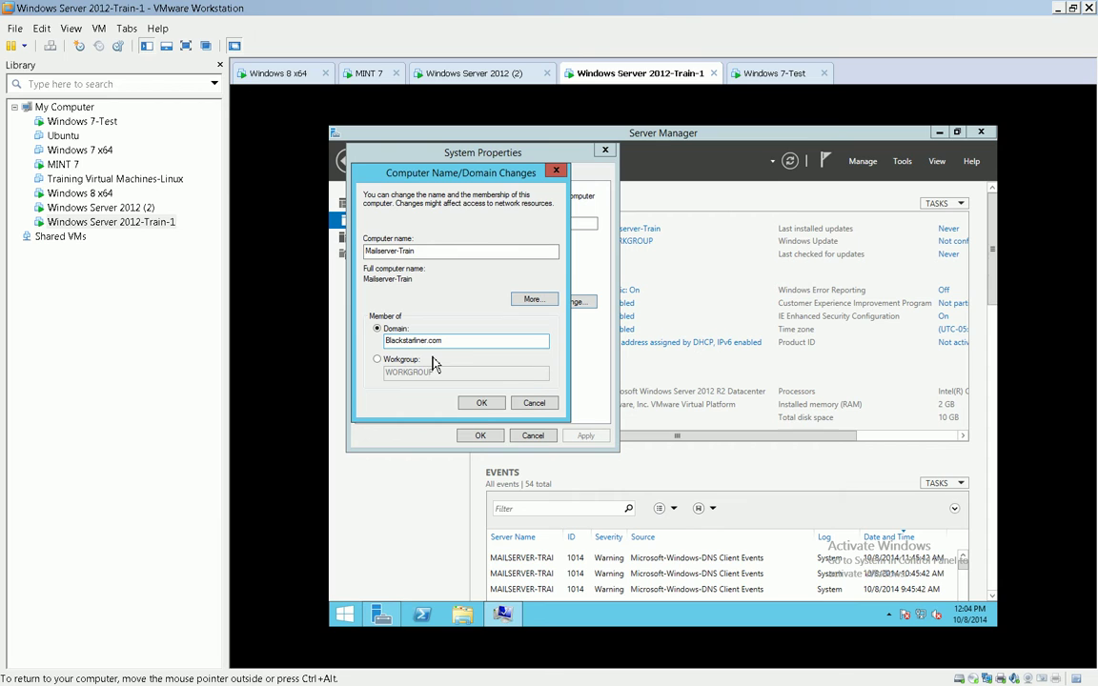
{"action": "left_click", "coordinate": [481, 403]}
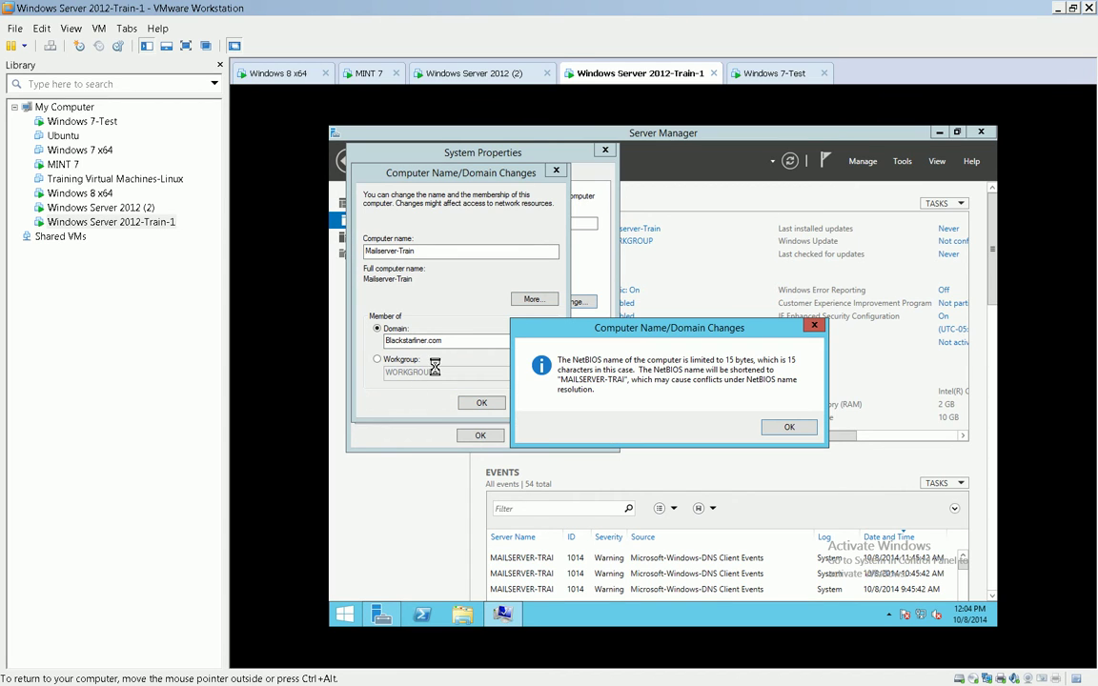
Accept the MAILSERVER-TRAI NetBIOS warning, view the domain-controller error details, then go to Start.
{"action": "left_click", "coordinate": [790, 429]}
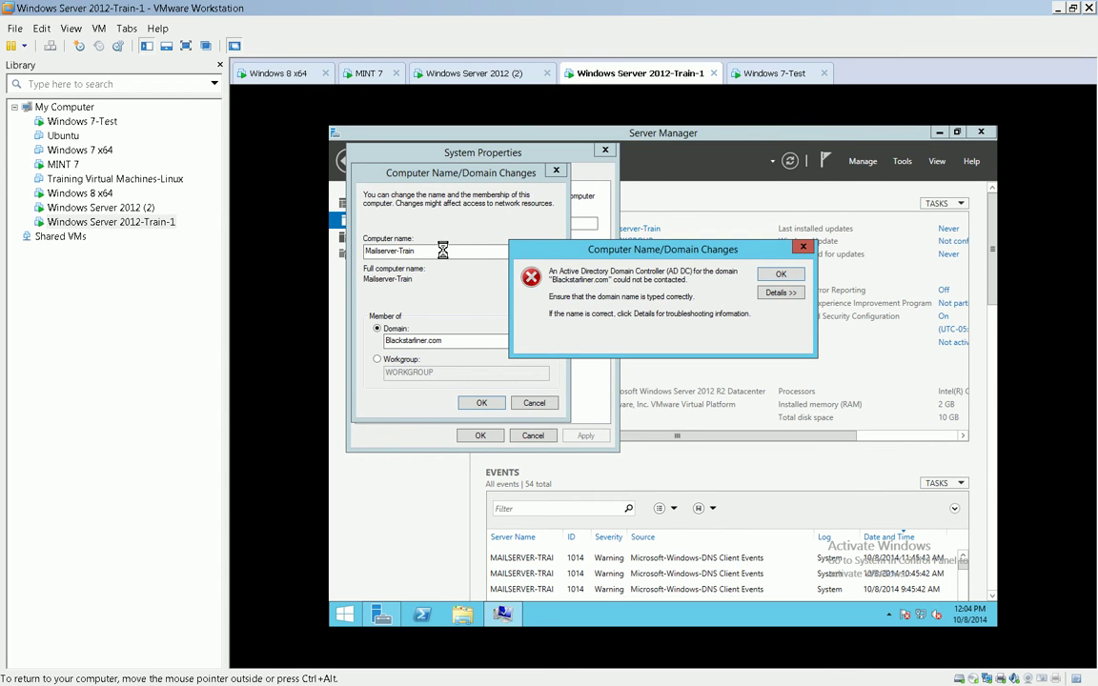
{"action": "left_click", "coordinate": [779, 292]}
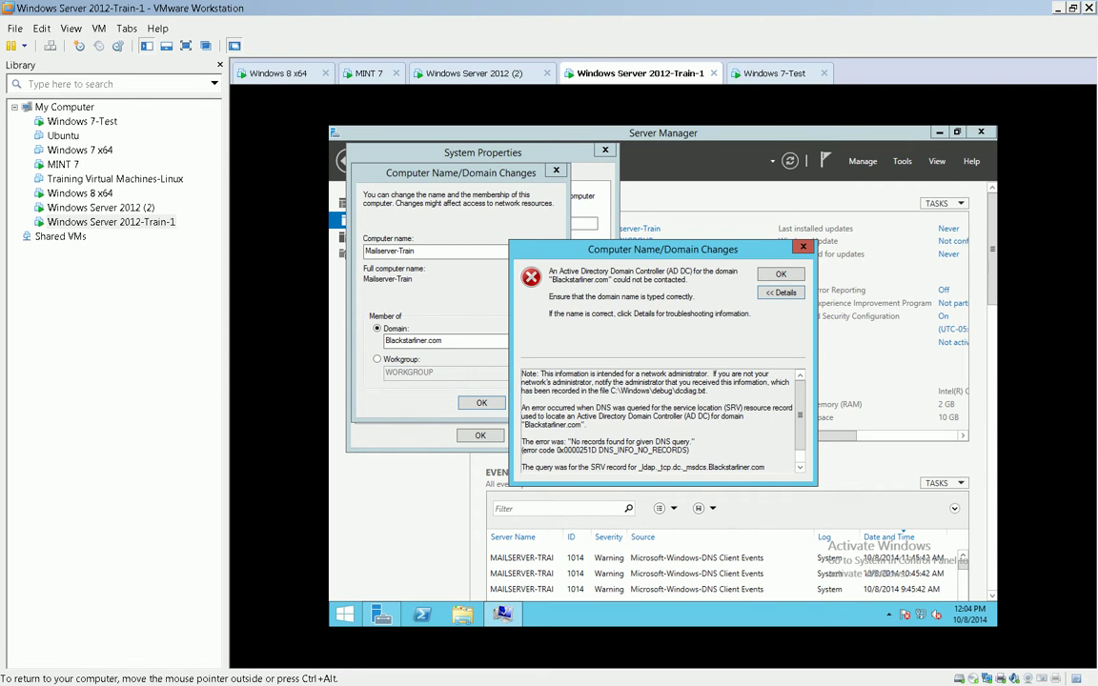
{"action": "left_click", "coordinate": [344, 615]}
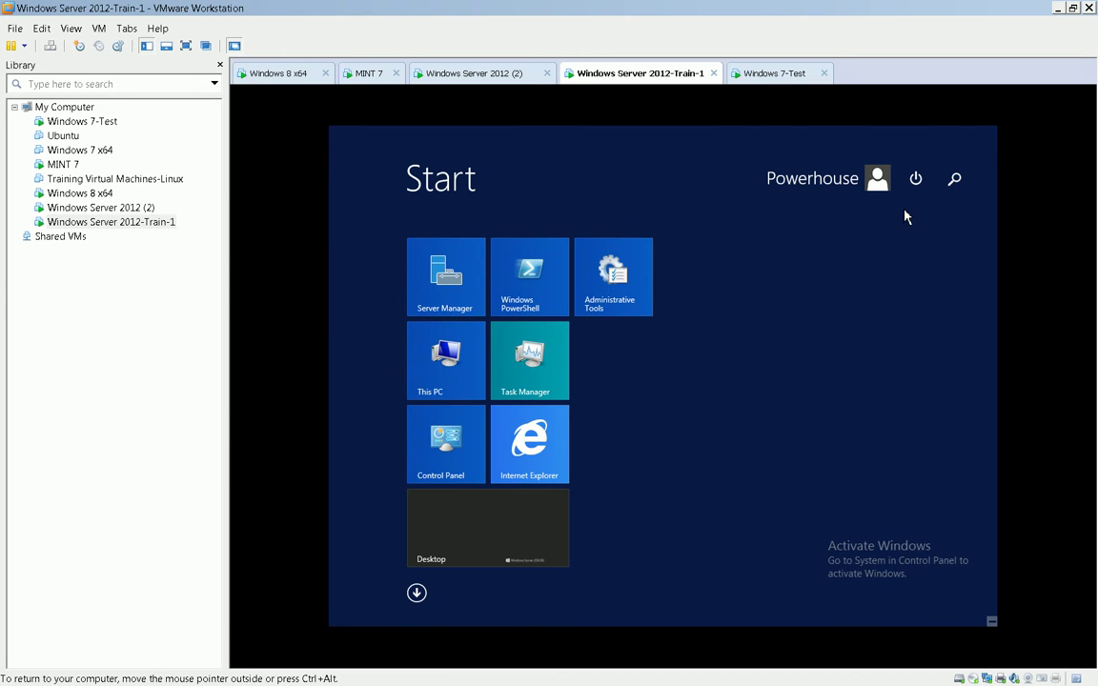
{"action": "left_click", "coordinate": [961, 185]}
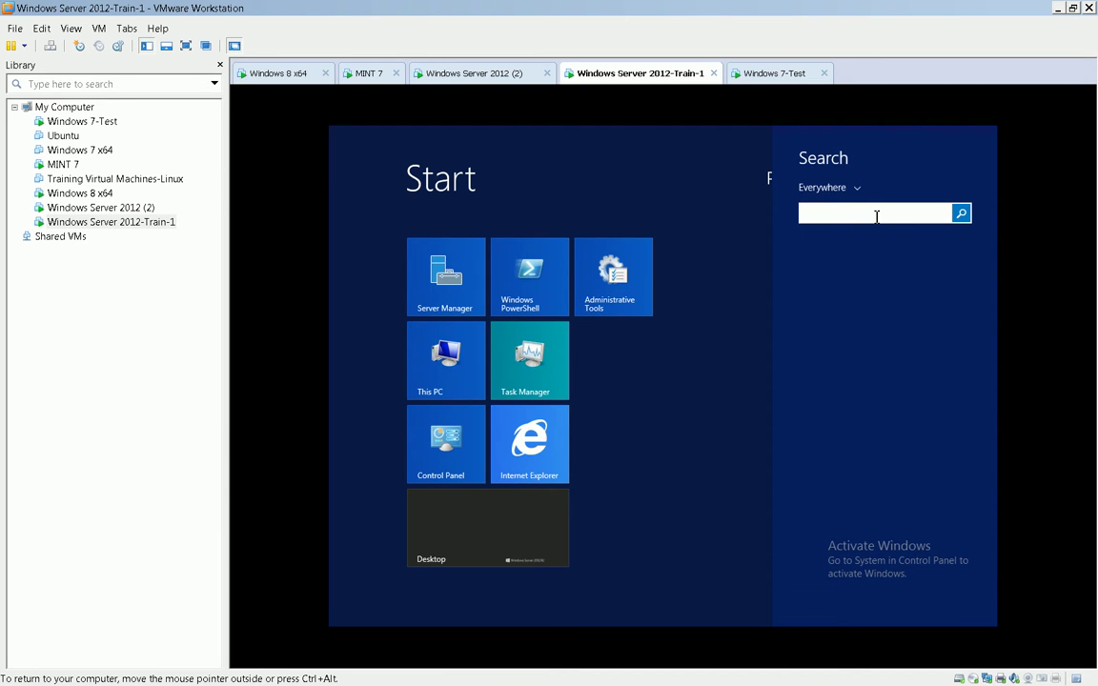
{"action": "type", "text": "cmd"}
{"action": "left_click", "coordinate": [961, 214]}
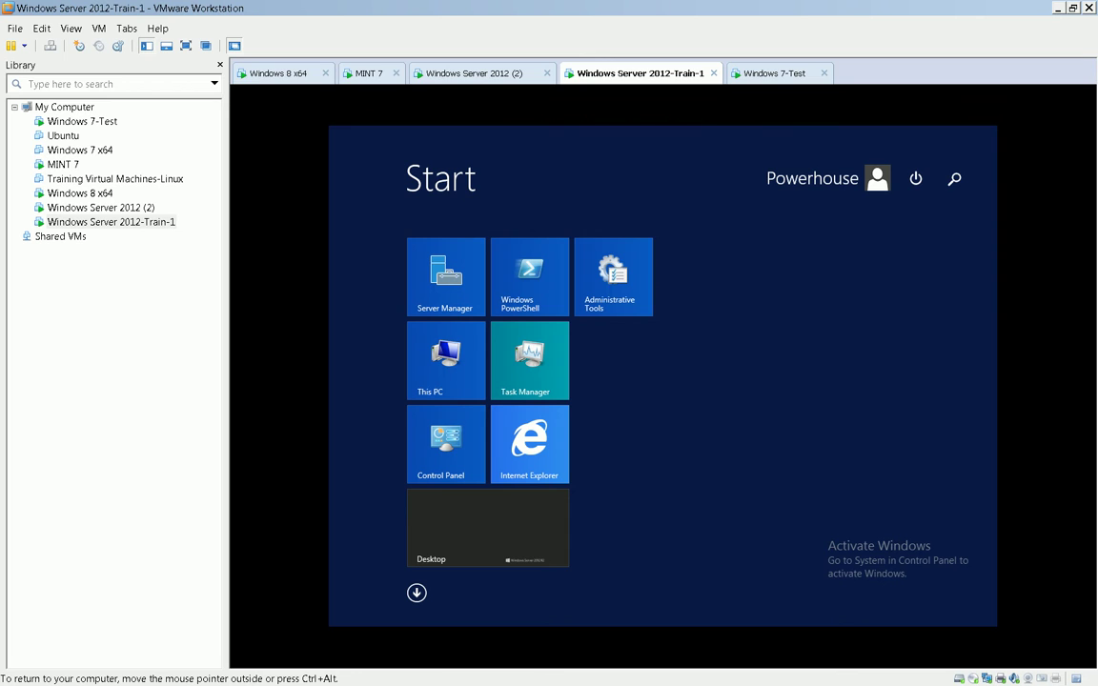
{"action": "left_click", "coordinate": [956, 181]}
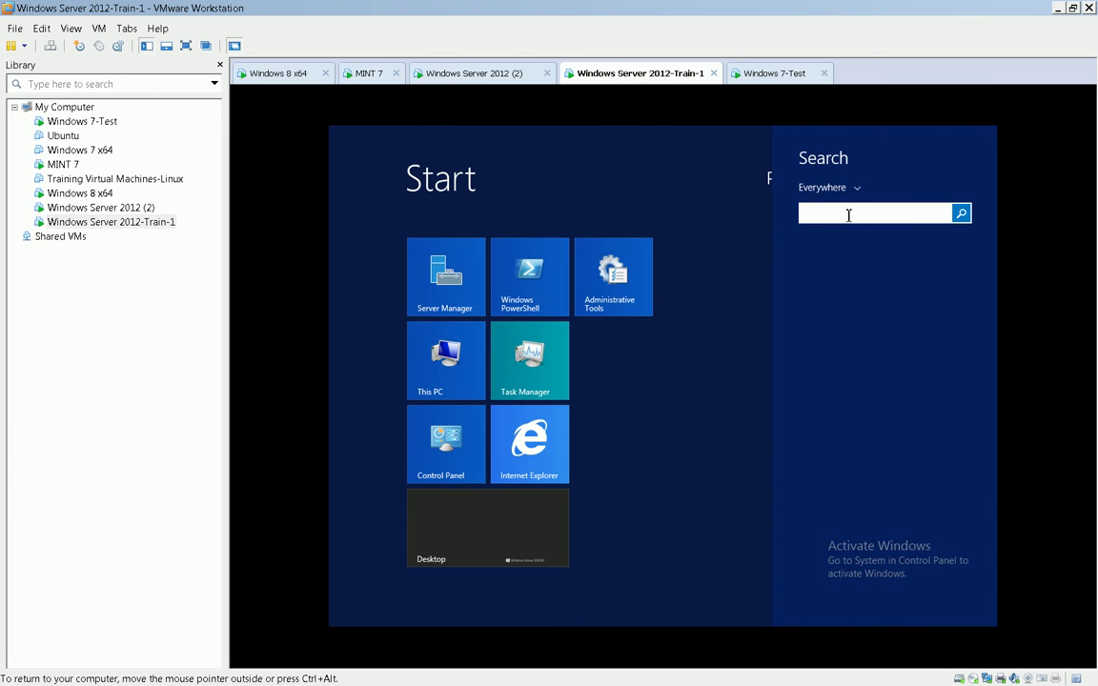
{"action": "type", "text": "cmd"}
Inspect VMnet8's 192.168.153.0 NAT subnet in the Virtual Network Editor, then return to Windows Server 2012 (2).
{"action": "left_click", "coordinate": [76, 30]}
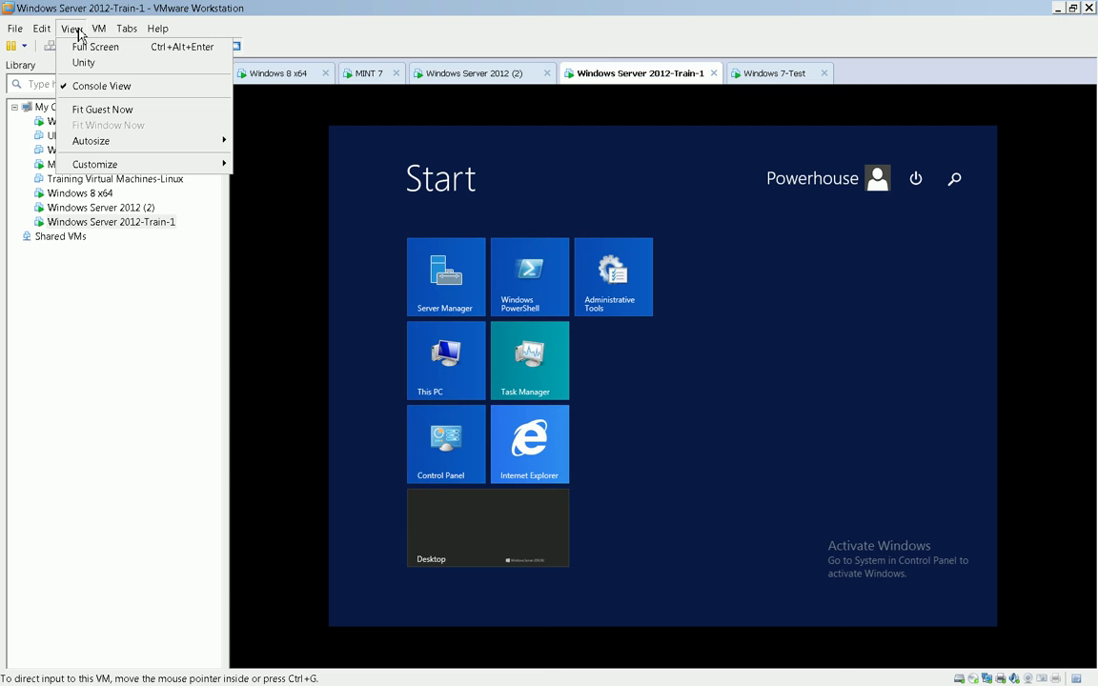
{"action": "left_click", "coordinate": [76, 30]}
{"action": "left_click", "coordinate": [42, 29]}
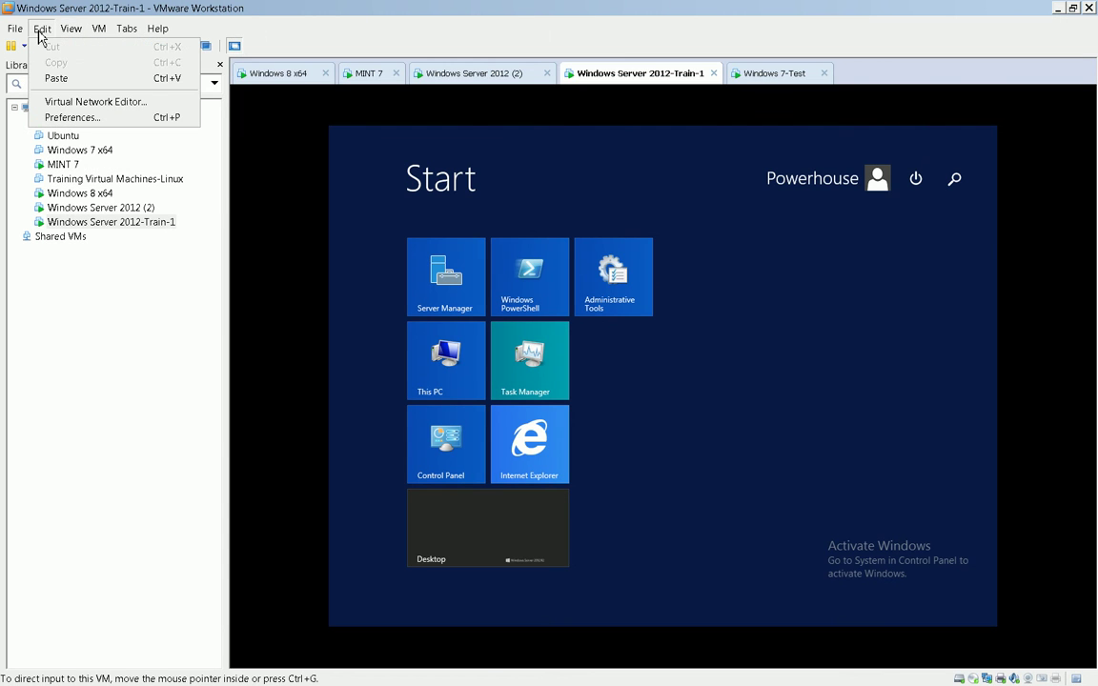
{"action": "left_click", "coordinate": [131, 106]}
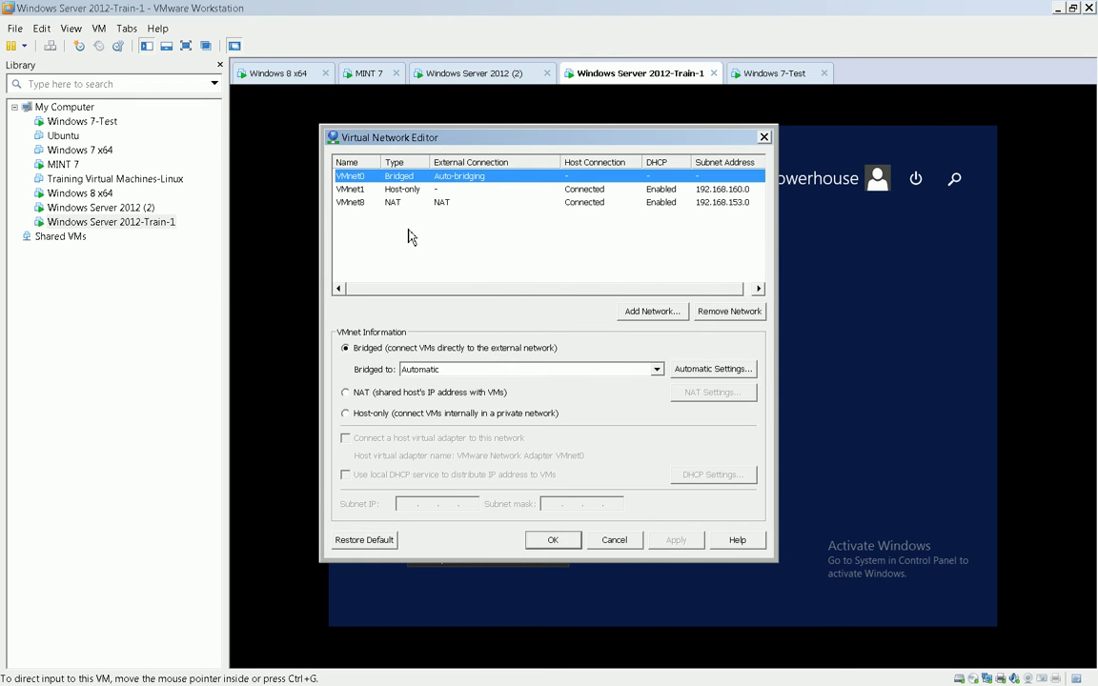
{"action": "left_click", "coordinate": [364, 204]}
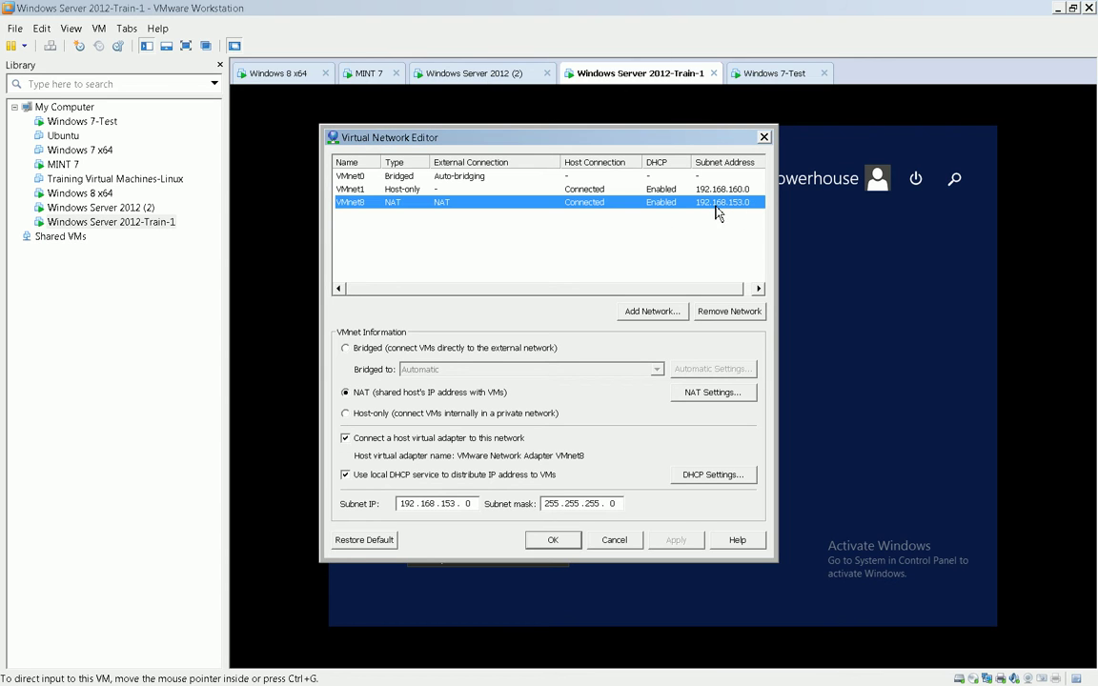
{"action": "left_click", "coordinate": [614, 540]}
{"action": "left_click", "coordinate": [505, 75]}
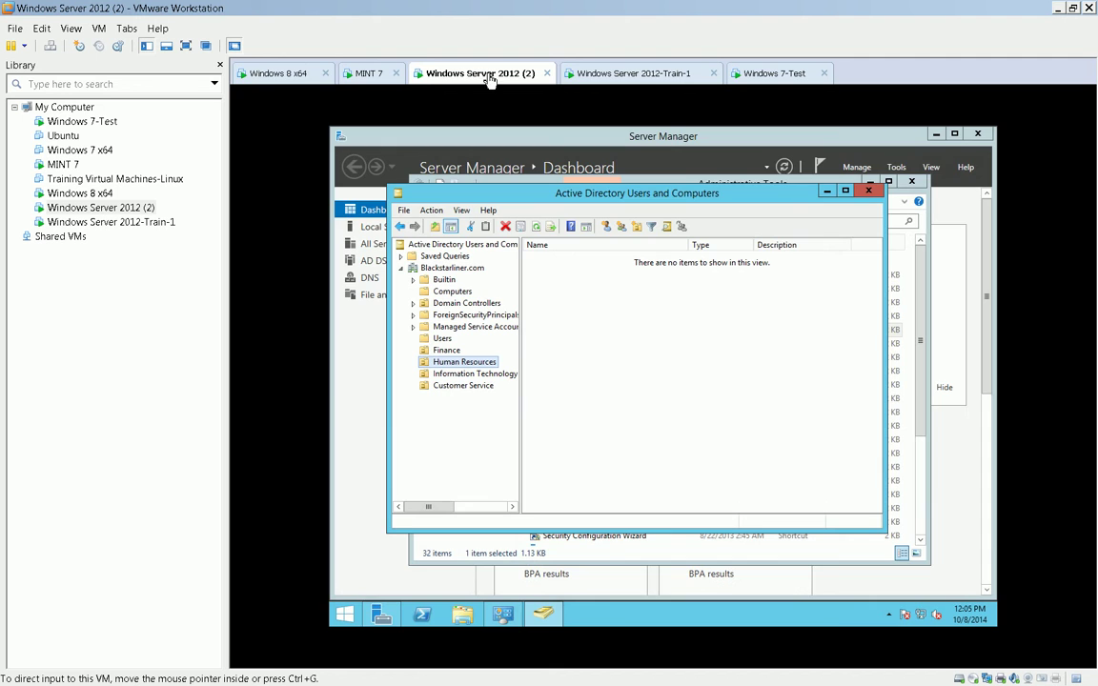
Search 'cmd' from the Start screen and launch Command Prompt.
{"action": "left_click", "coordinate": [345, 618]}
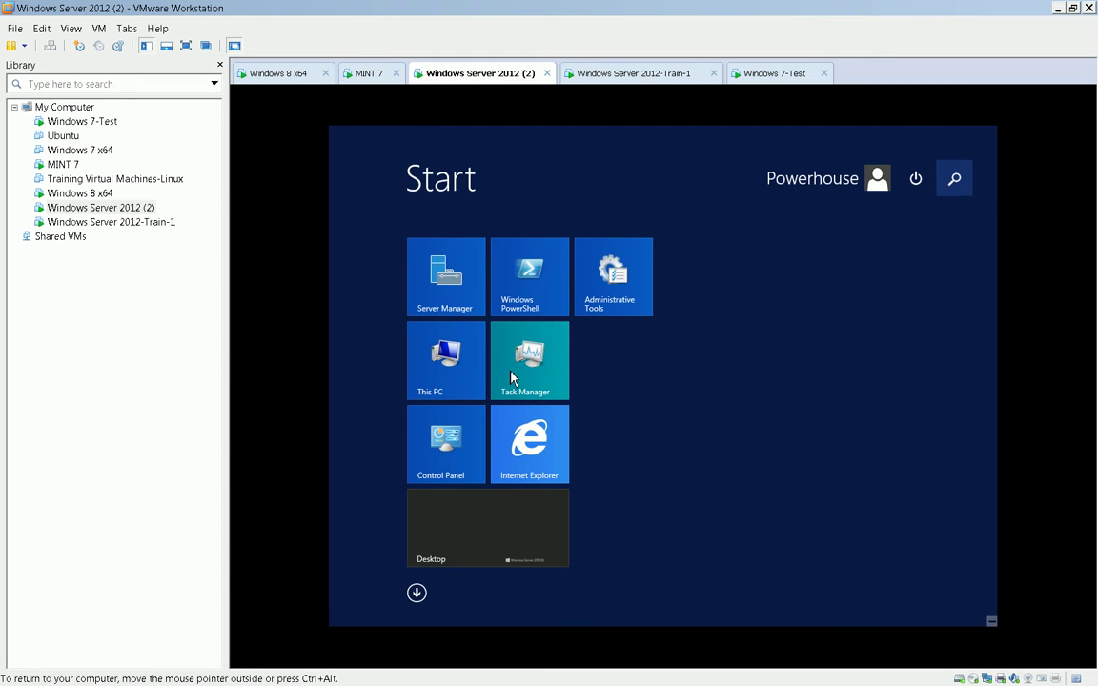
{"action": "left_click", "coordinate": [956, 182]}
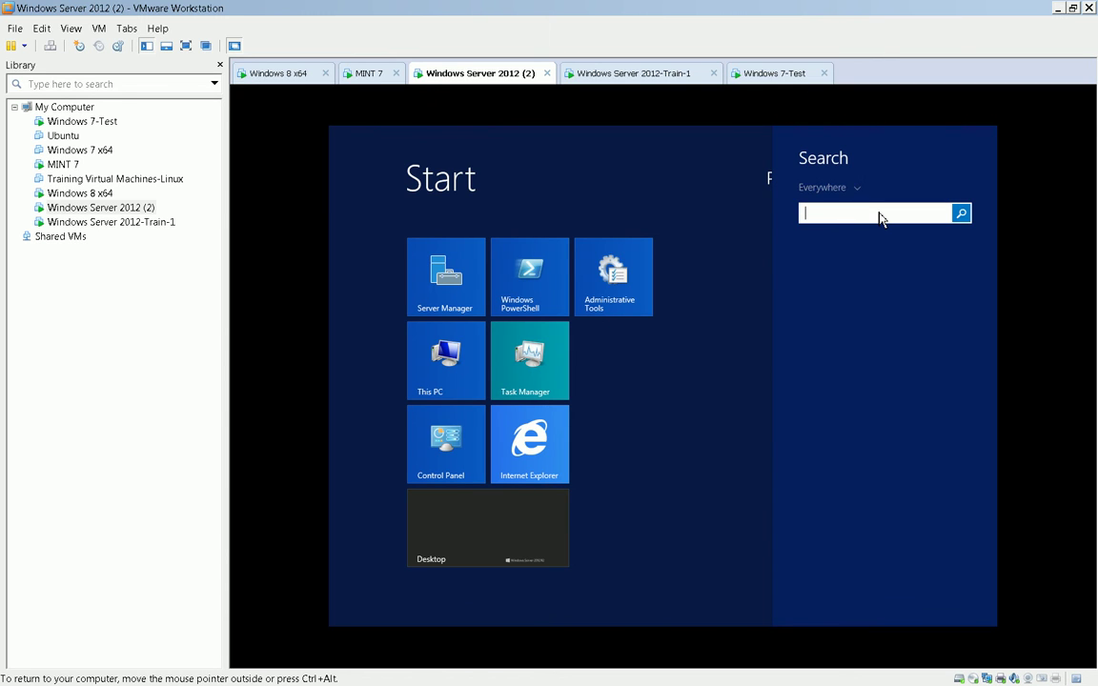
{"action": "type", "text": "cMD"}
{"action": "key", "text": "BackSpace"}
{"action": "key", "text": "BackSpace"}
{"action": "key", "text": "BackSpace"}
{"action": "type", "text": "cmd"}
{"action": "key", "text": "BackSpace"}
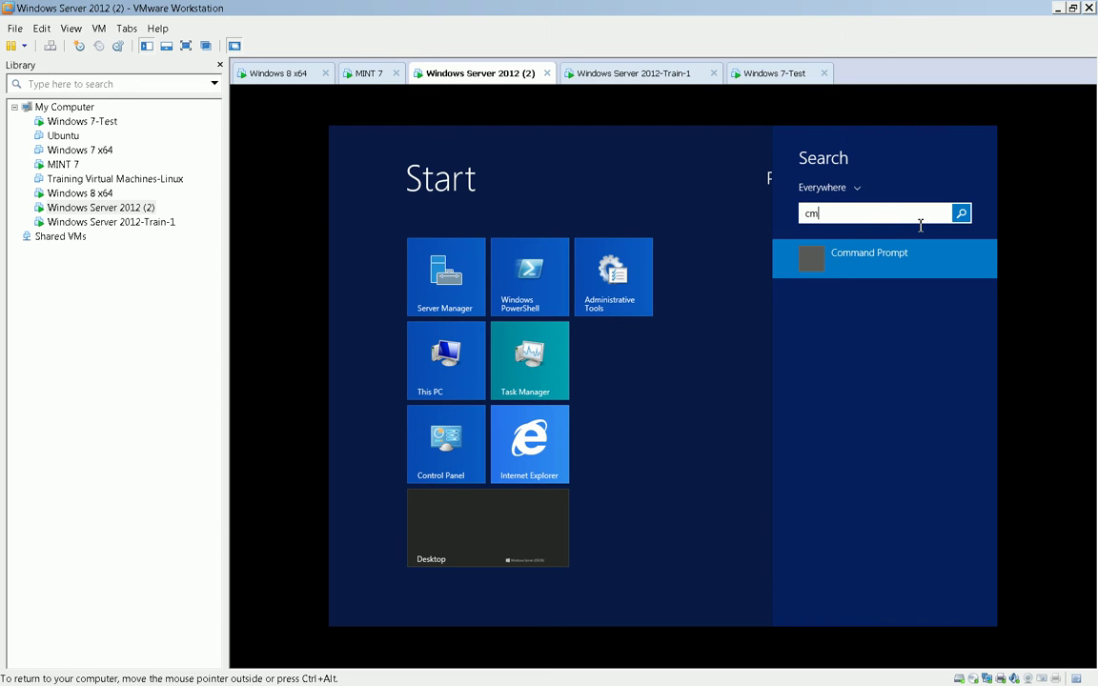
{"action": "type", "text": "d"}
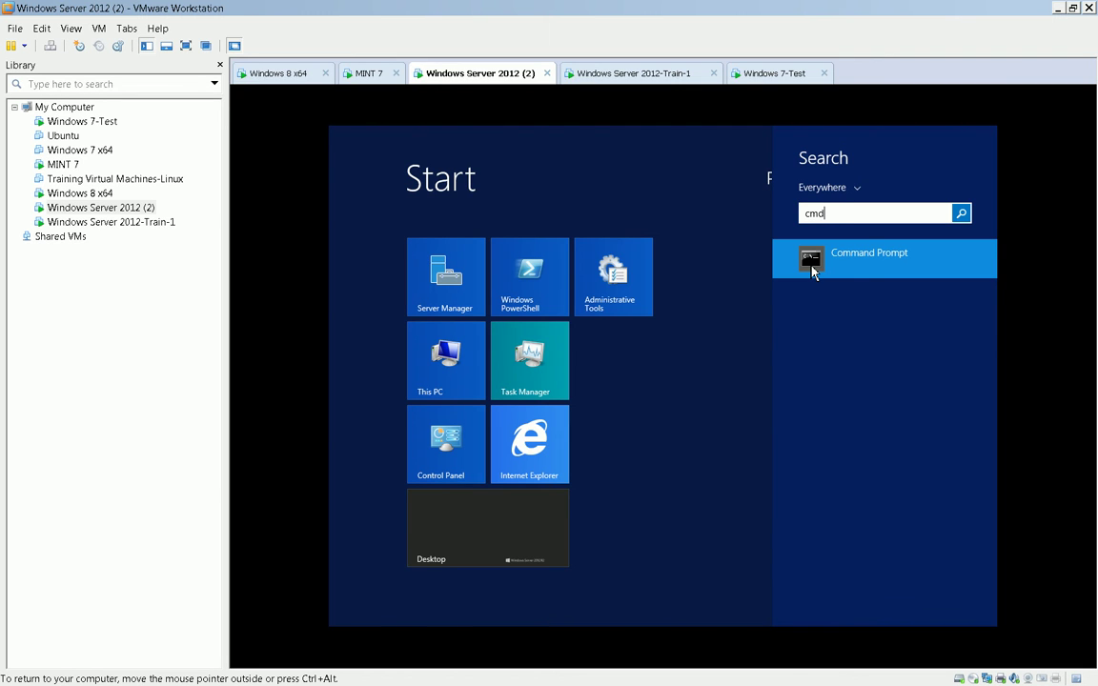
{"action": "left_click", "coordinate": [812, 271]}
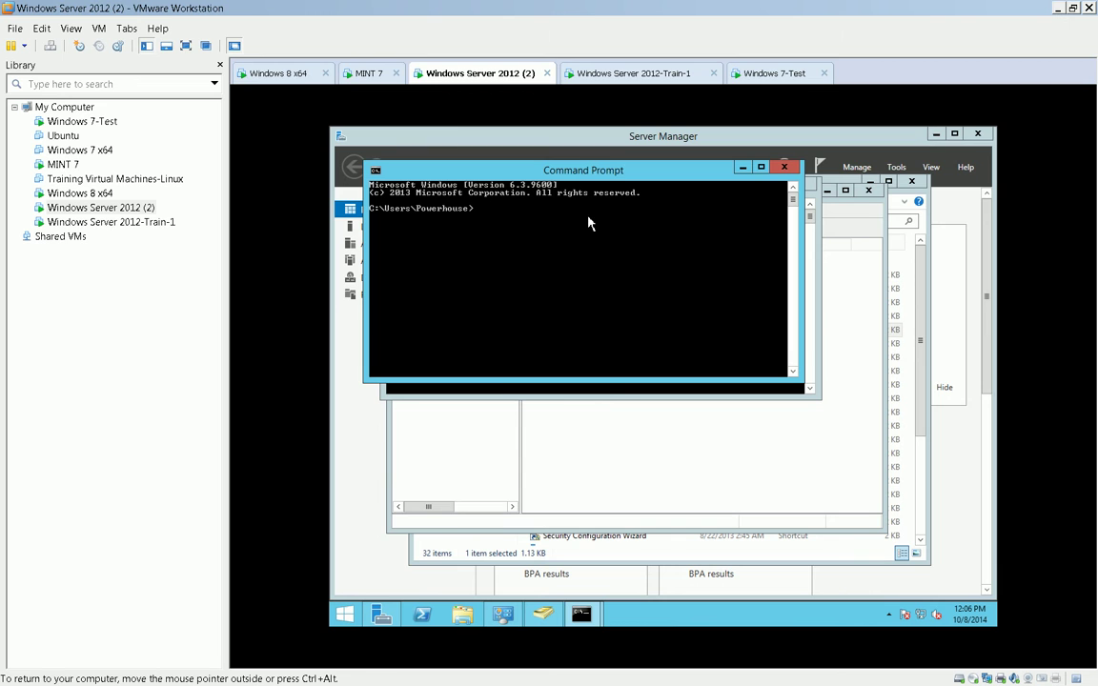
On the MINT 7 machine, dismiss the panel error with Don't Delete to keep the applet.
{"action": "left_click", "coordinate": [369, 74]}
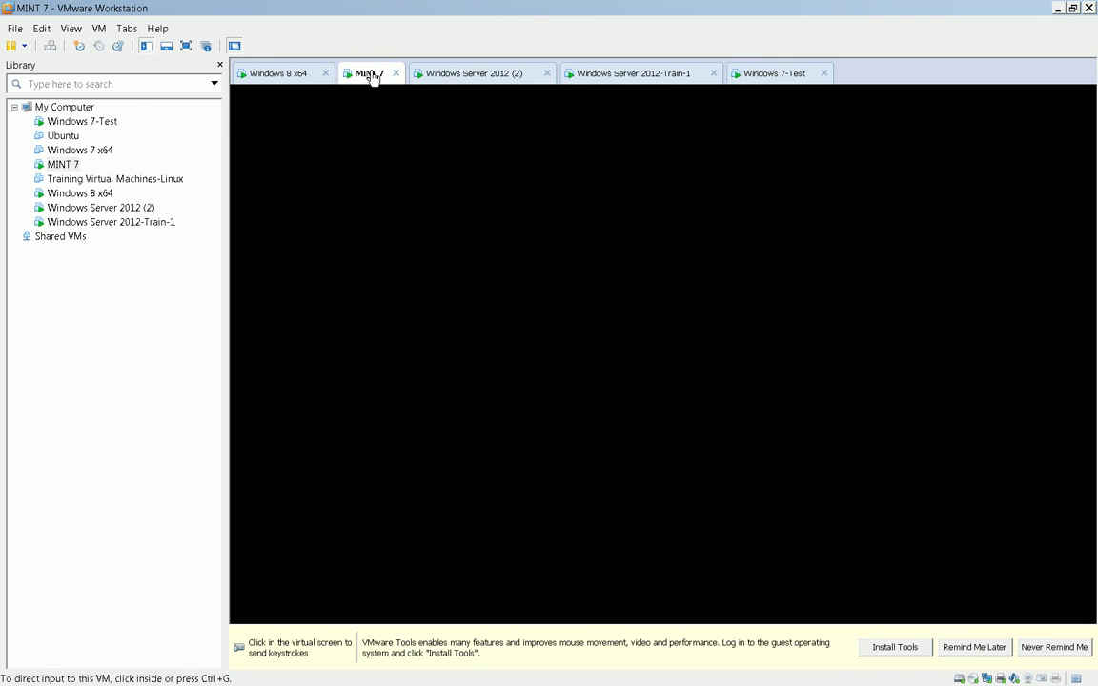
{"action": "left_click", "coordinate": [601, 286]}
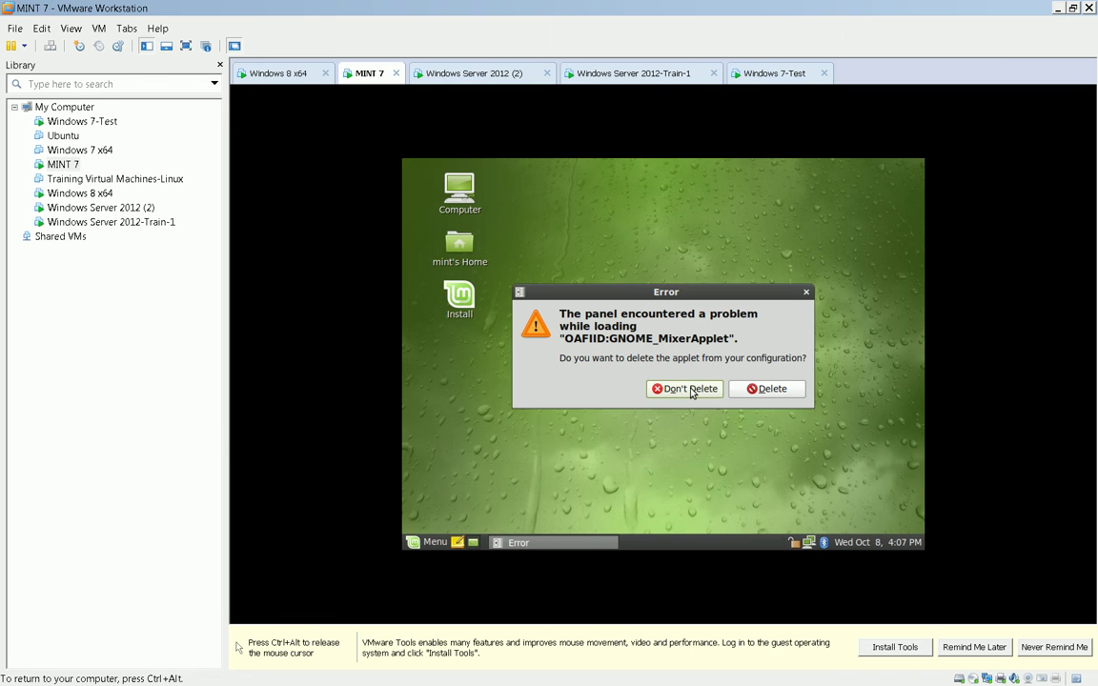
{"action": "left_click", "coordinate": [693, 391]}
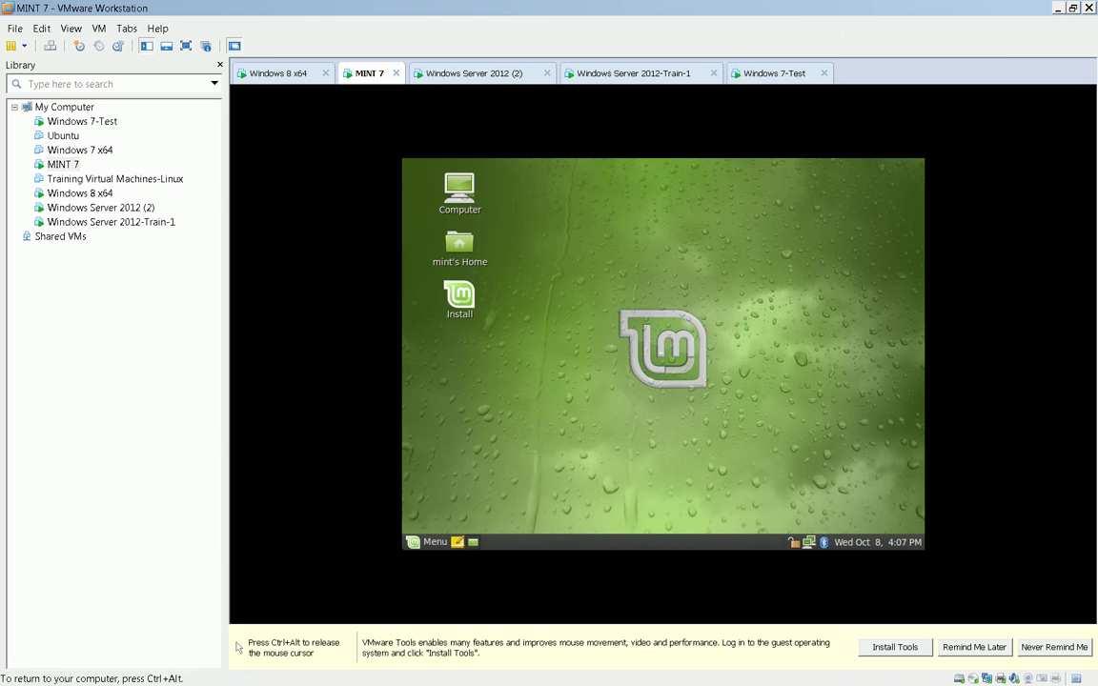
{"action": "left_click", "coordinate": [413, 543]}
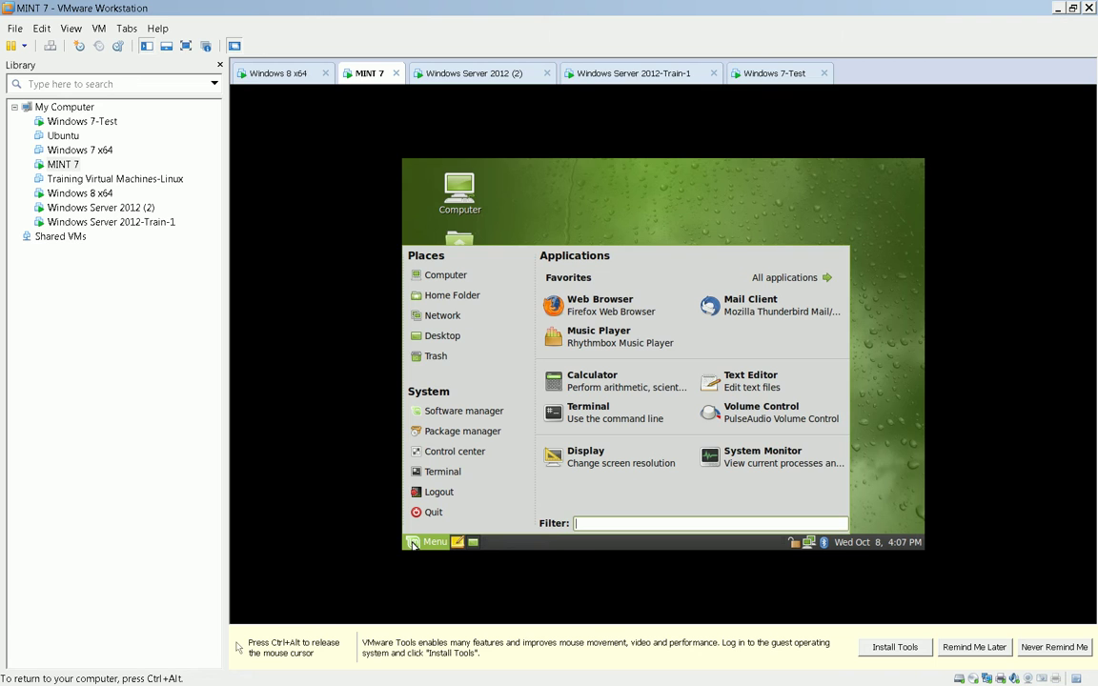
{"action": "left_click", "coordinate": [587, 197]}
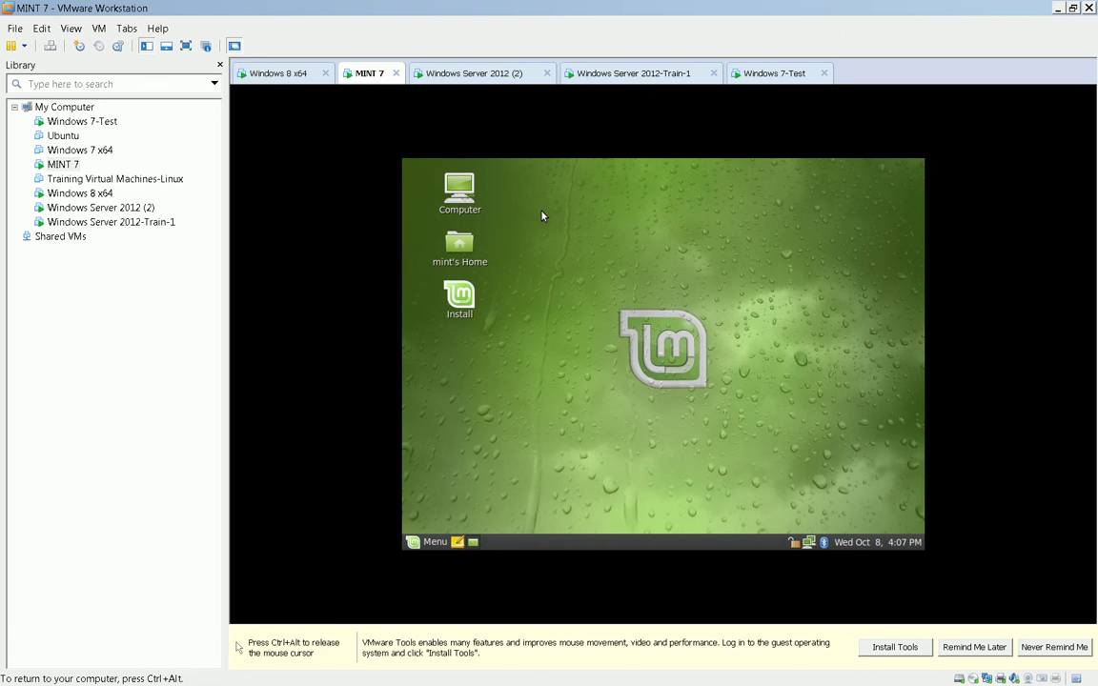
{"action": "key", "text": "ctrl+alt"}
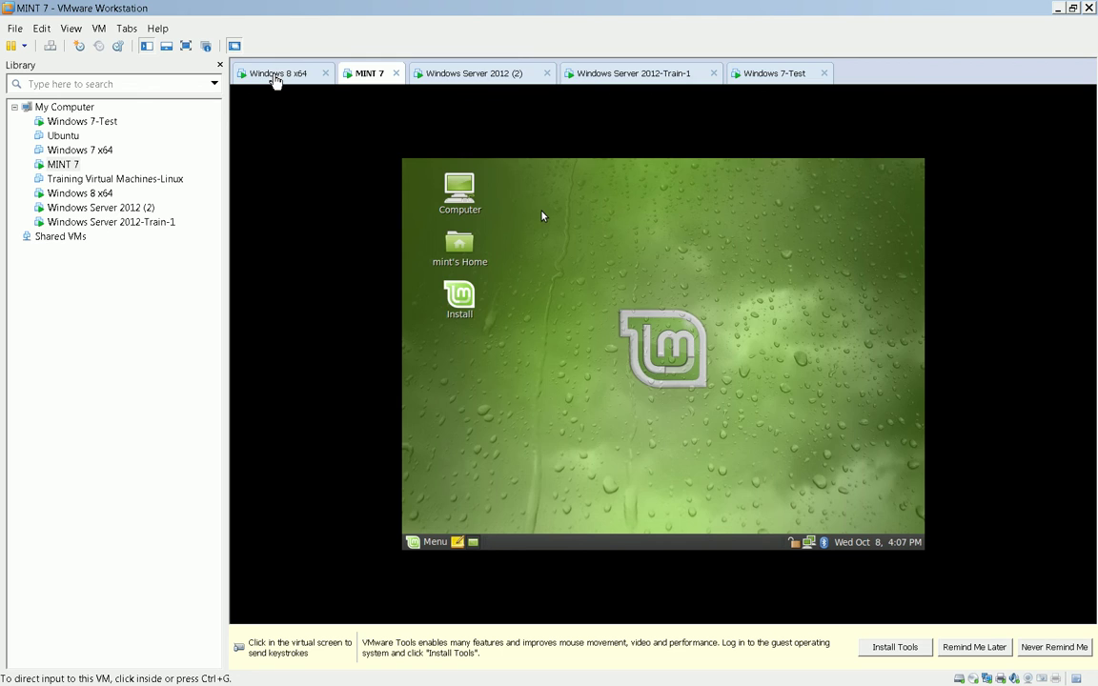
Cycle through the Windows 8 x64 and Windows 7-Test virtual machines.
{"action": "left_click", "coordinate": [273, 76]}
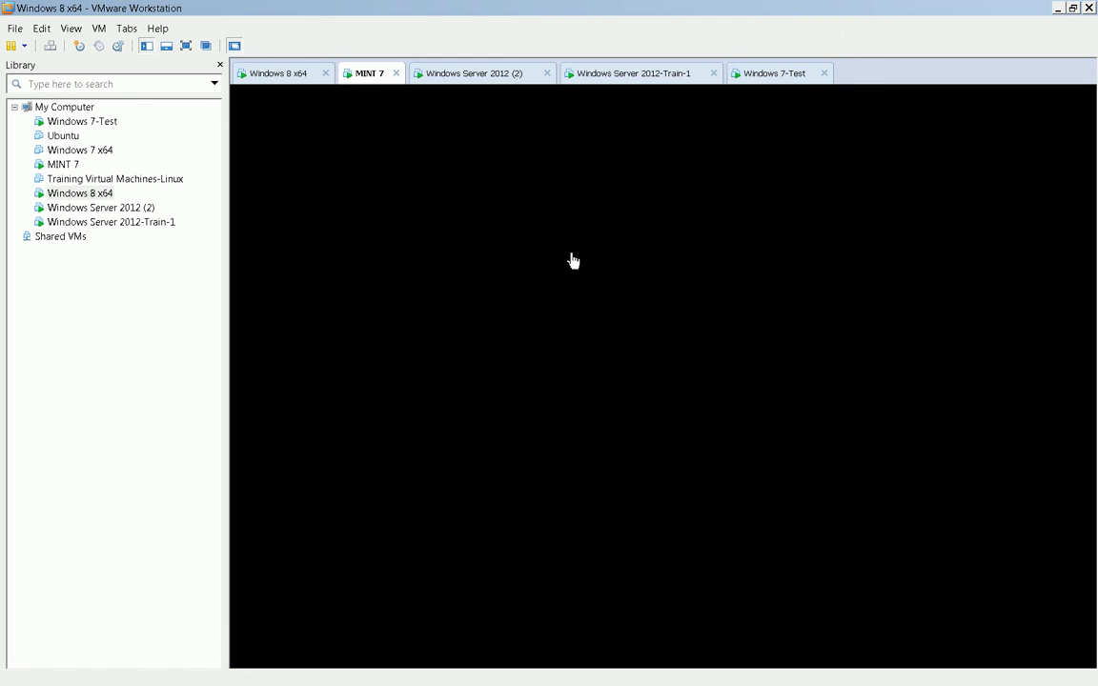
{"action": "left_click", "coordinate": [657, 281]}
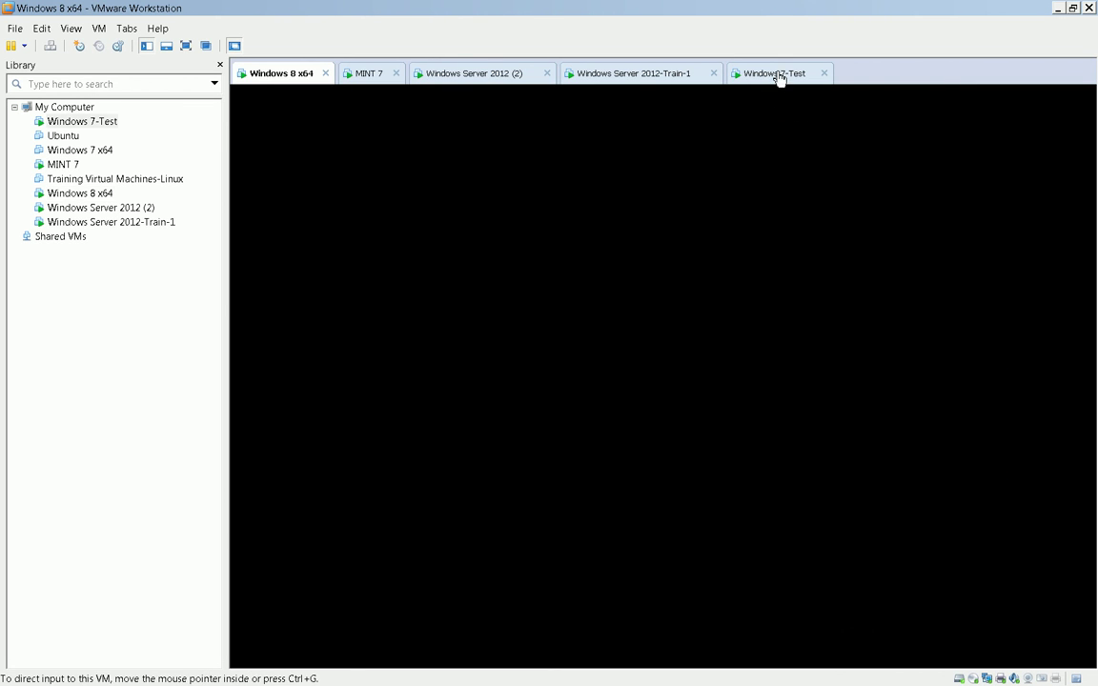
{"action": "key", "text": "ctrl+shift+Tab"}
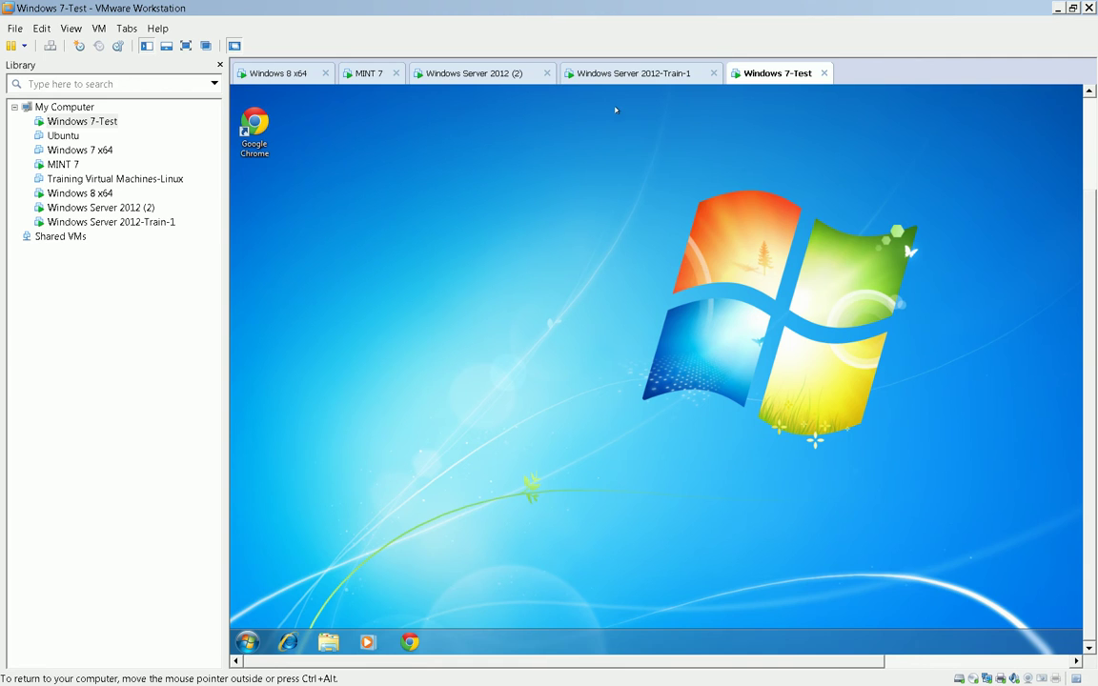
{"action": "left_click", "coordinate": [634, 77]}
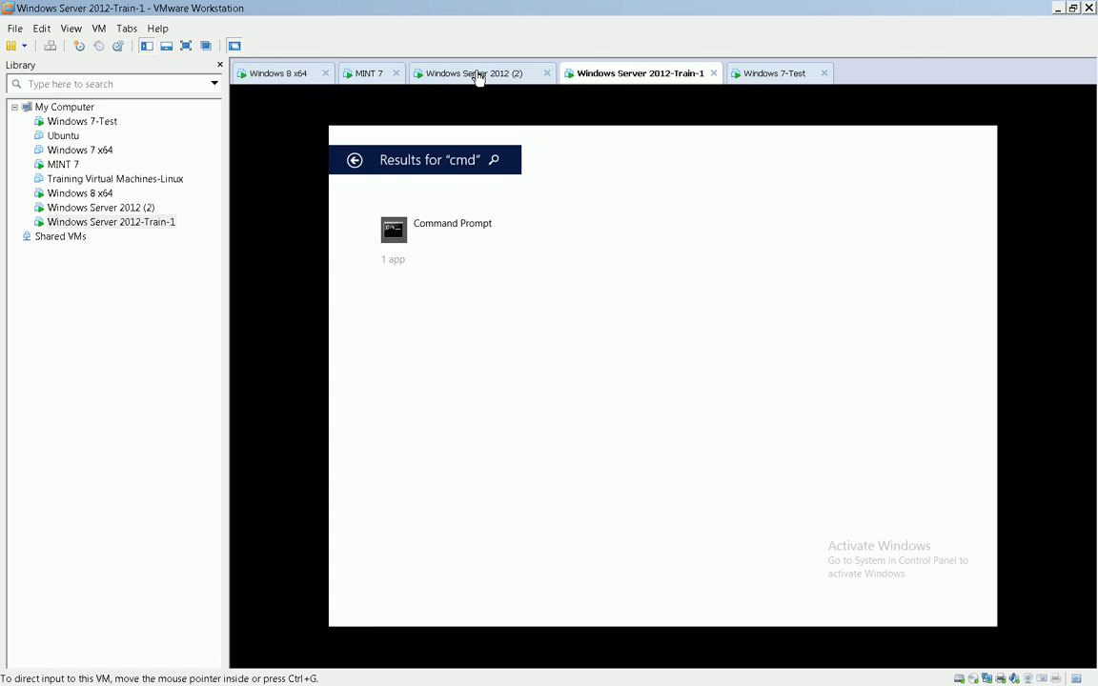
Run ipconfig on Windows Server 2012 (2), showing IPv4 192.168.153.146 and gateway 192.168.153.2.
{"action": "left_click", "coordinate": [478, 76]}
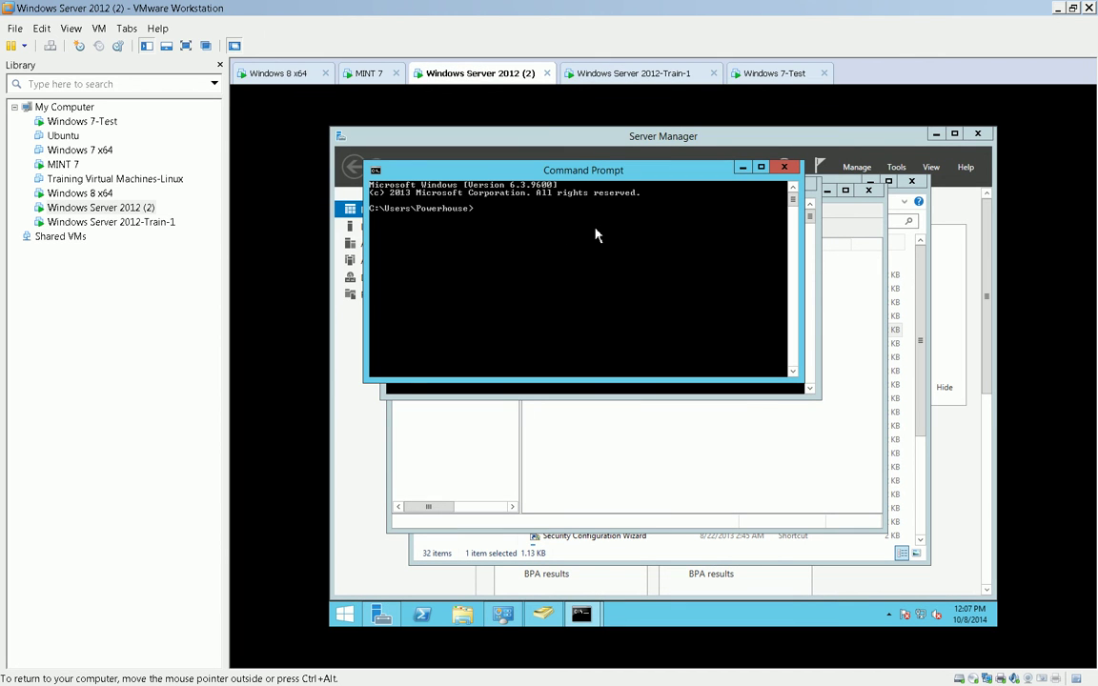
{"action": "type", "text": "ipconfig"}
{"action": "key", "text": "Return"}
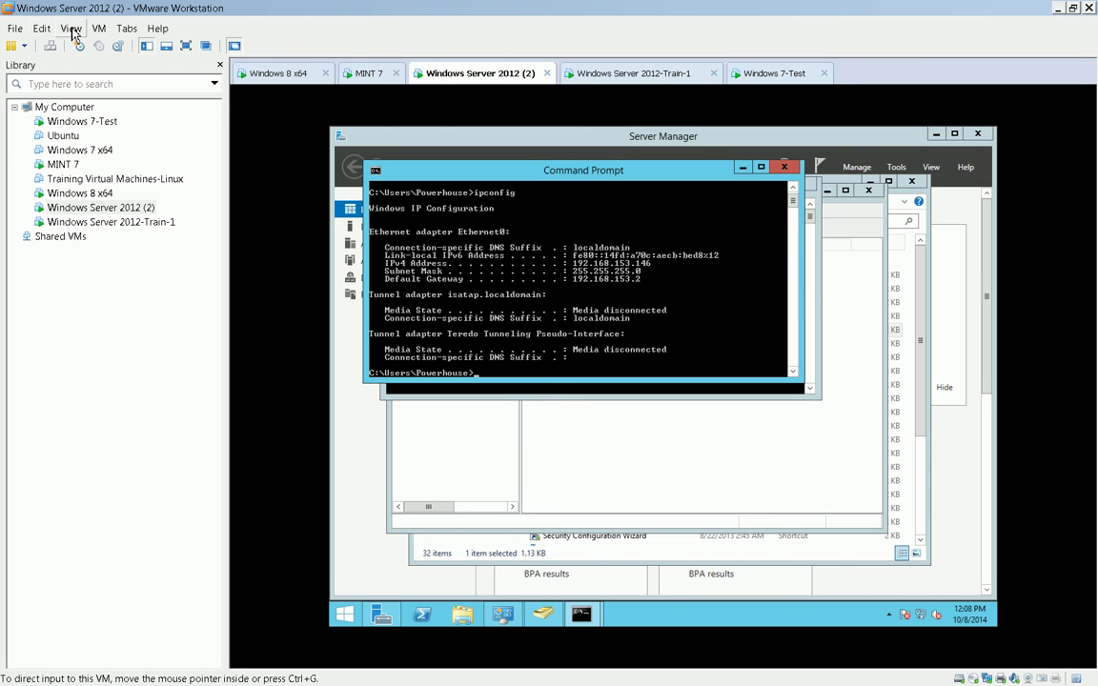
{"action": "left_click", "coordinate": [42, 29]}
{"action": "left_click", "coordinate": [82, 102]}
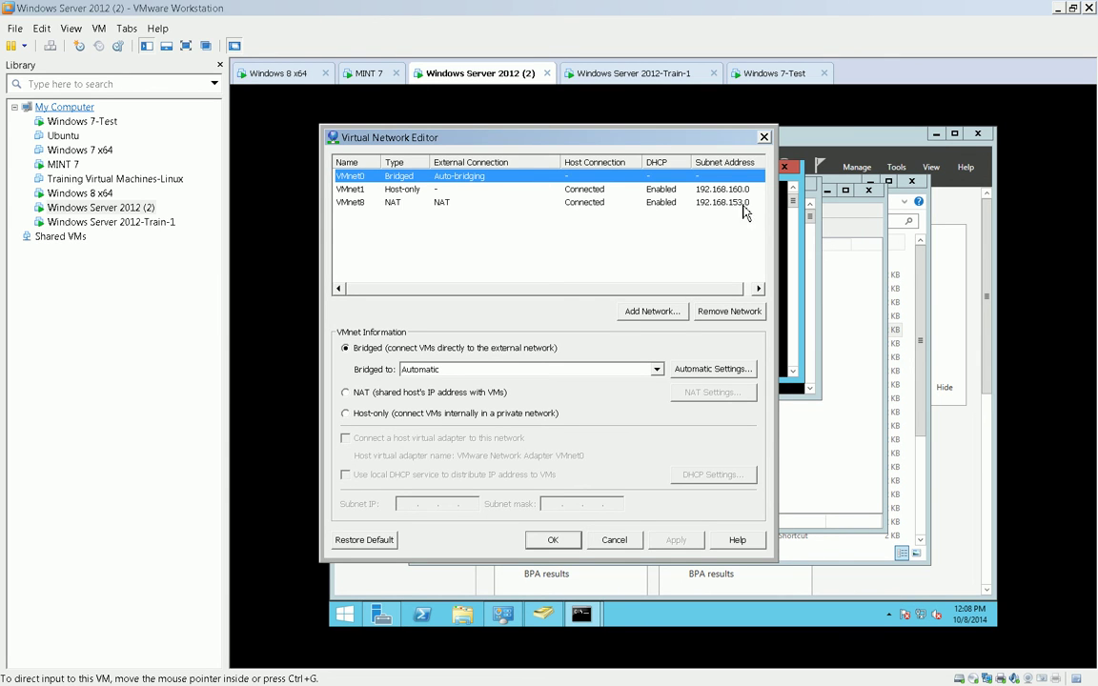
{"action": "left_click", "coordinate": [370, 204]}
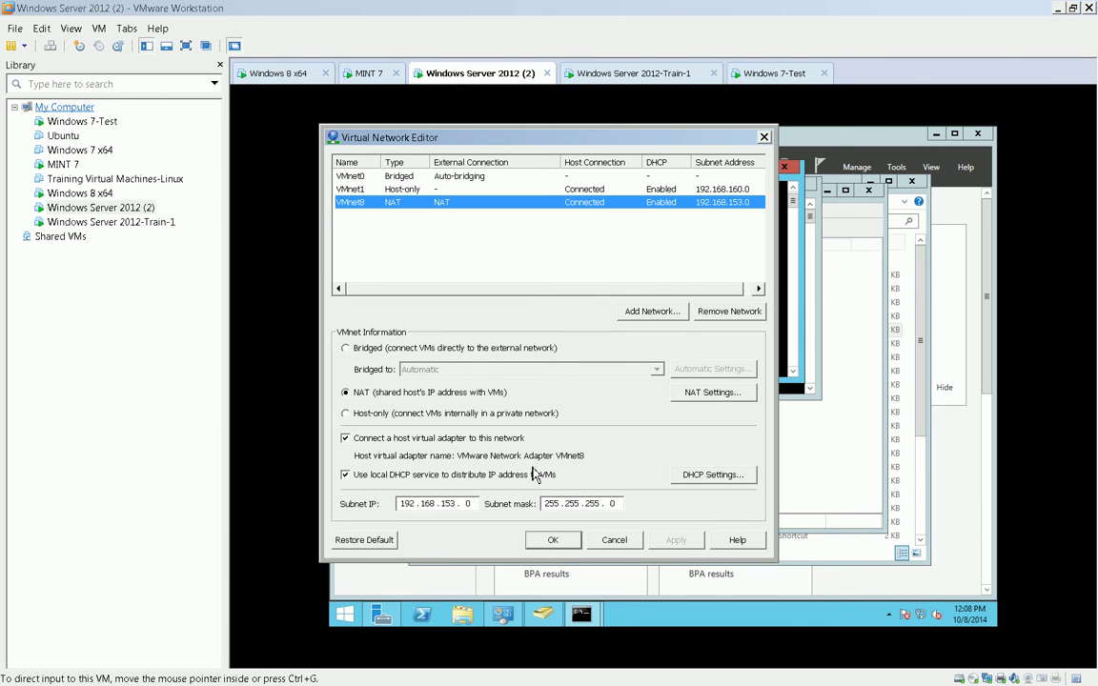
{"action": "left_click", "coordinate": [713, 391]}
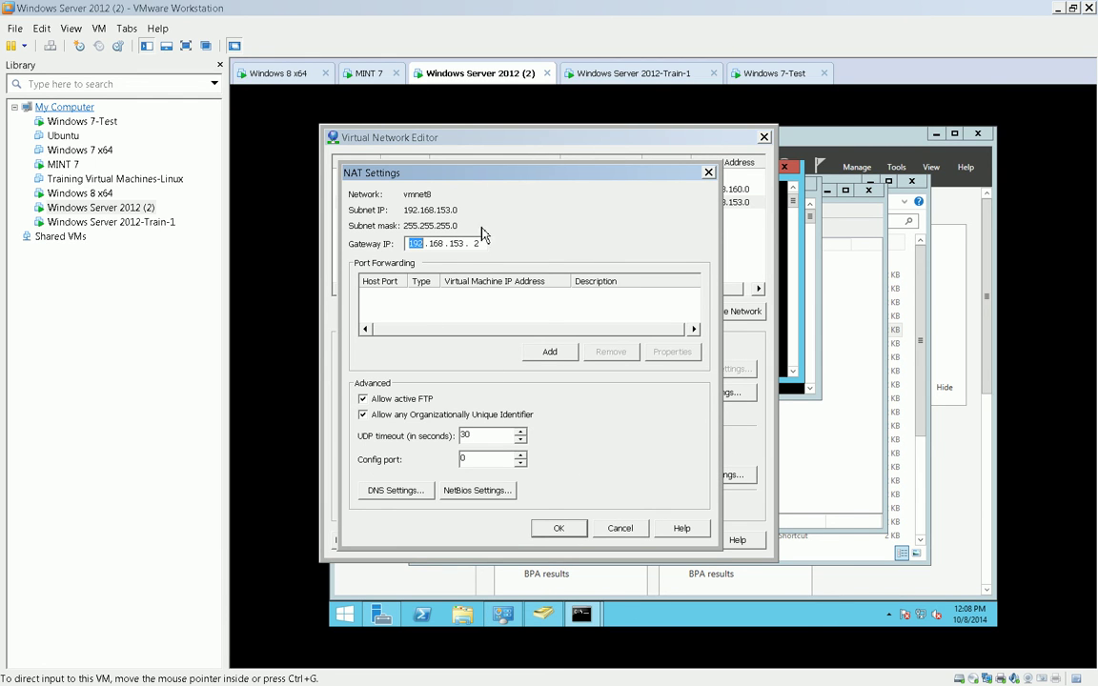
{"action": "left_click", "coordinate": [557, 354]}
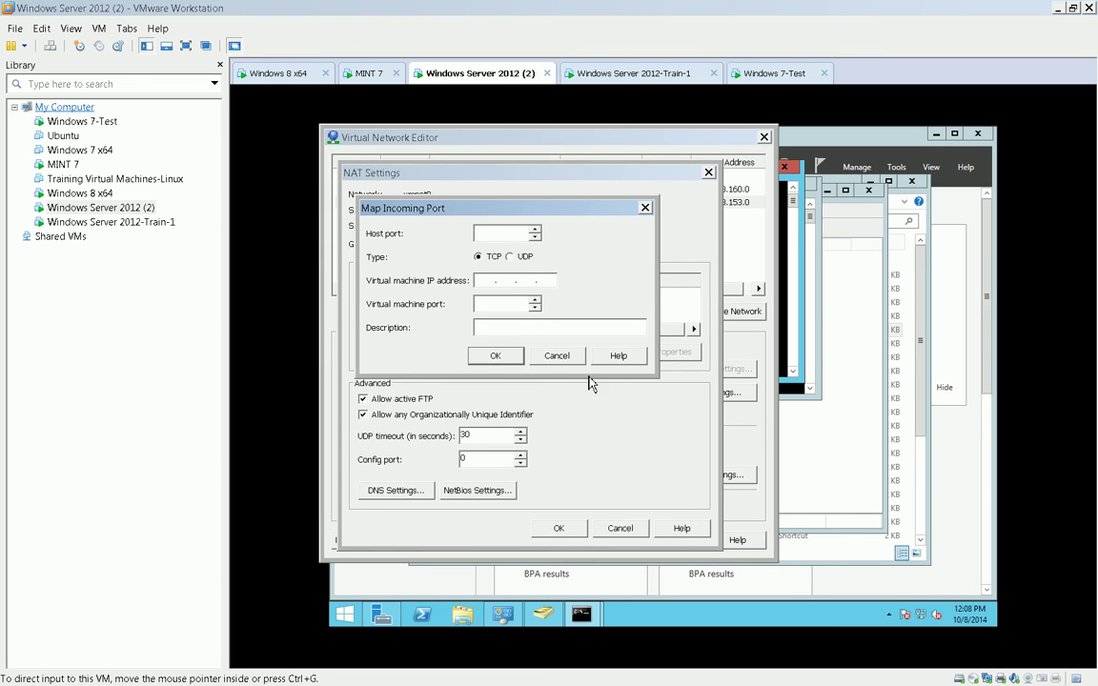
{"action": "left_click", "coordinate": [574, 358]}
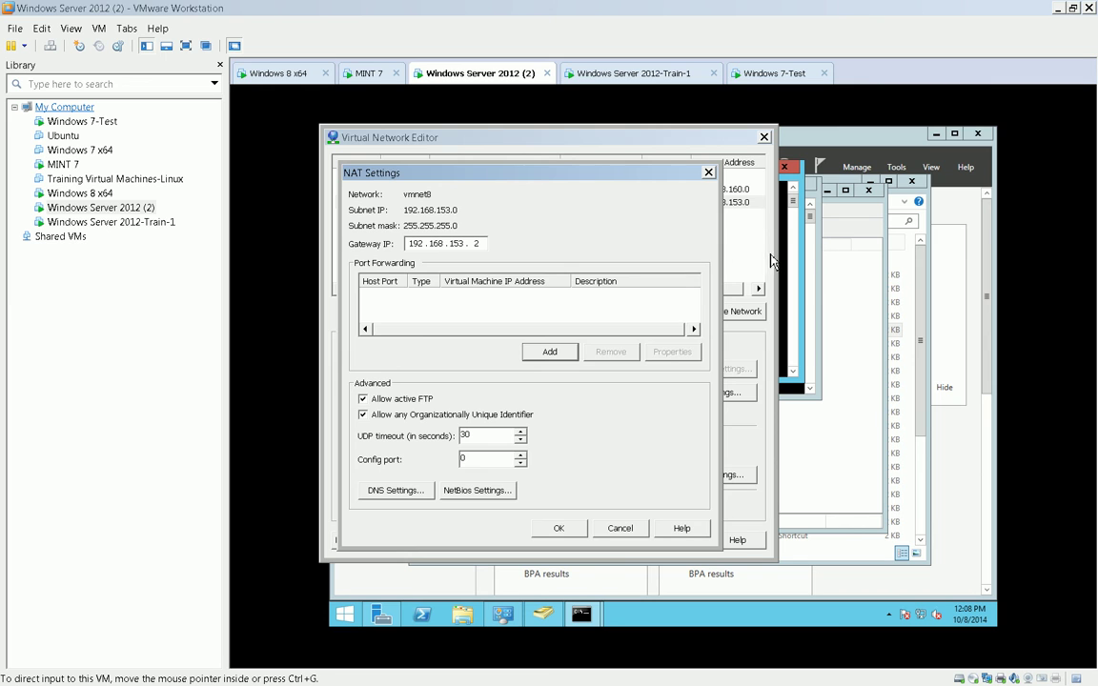
{"action": "left_click", "coordinate": [620, 528]}
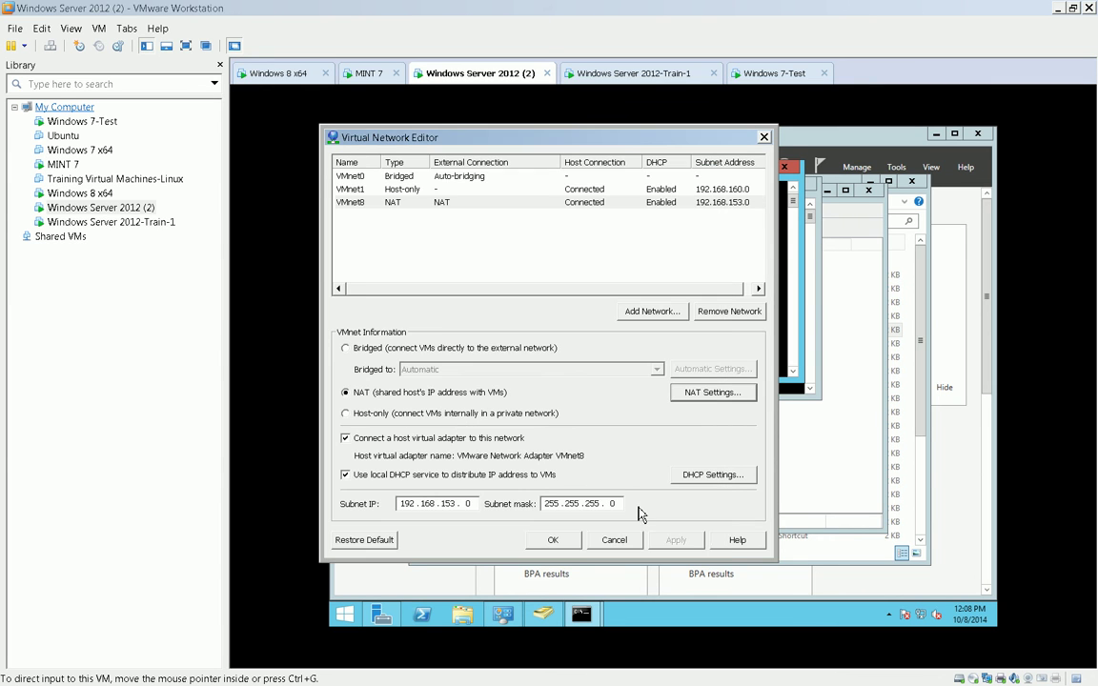
{"action": "left_click", "coordinate": [615, 537]}
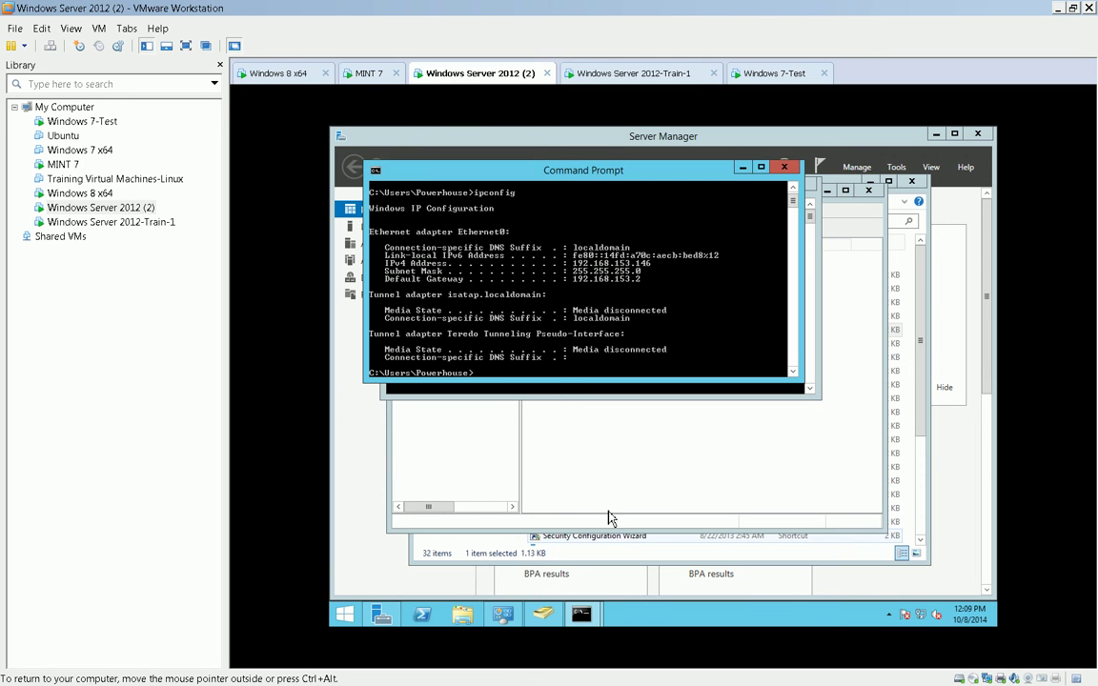
Add a VMnet8 NAT port-forwarding rule with virtual machine IP 192.168.153.146.
{"action": "left_click", "coordinate": [42, 28]}
{"action": "left_click", "coordinate": [68, 91]}
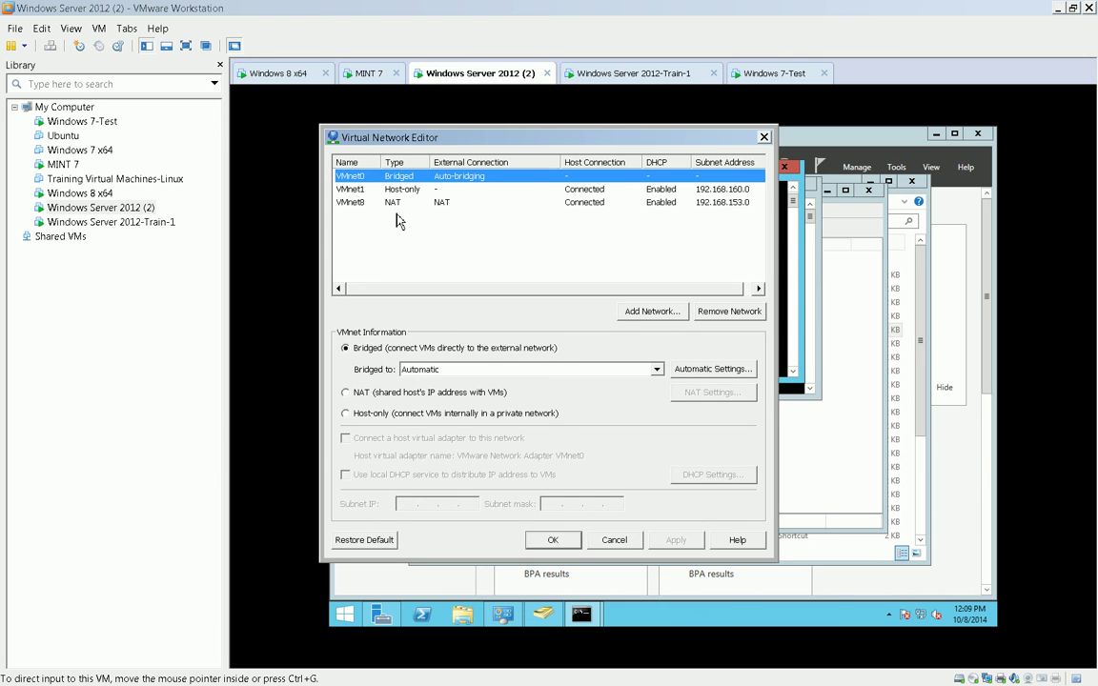
{"action": "left_click", "coordinate": [361, 202]}
{"action": "left_click", "coordinate": [712, 393]}
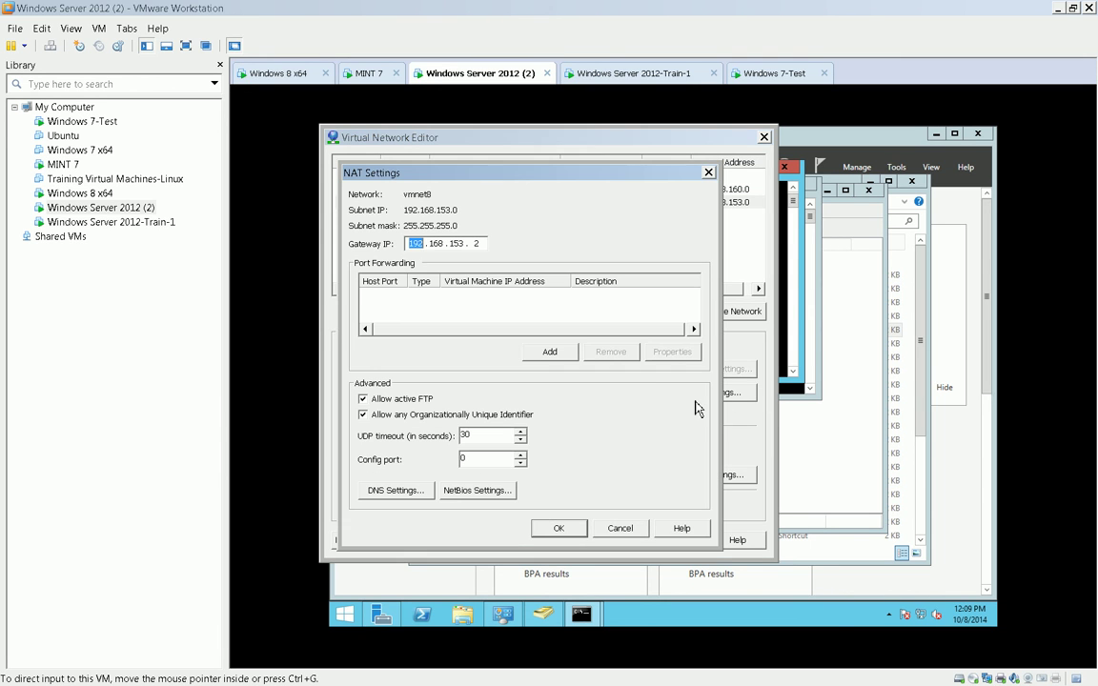
{"action": "left_click", "coordinate": [549, 352]}
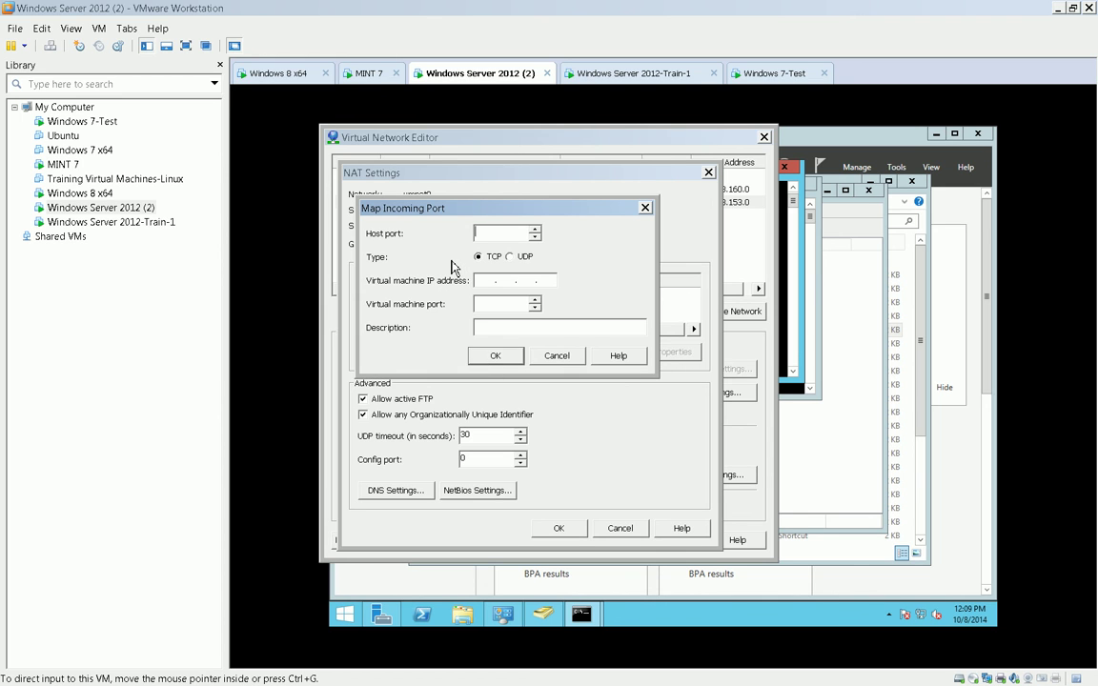
{"action": "left_click", "coordinate": [484, 283]}
{"action": "type", "text": "192 . 168 . 153 . 146"}
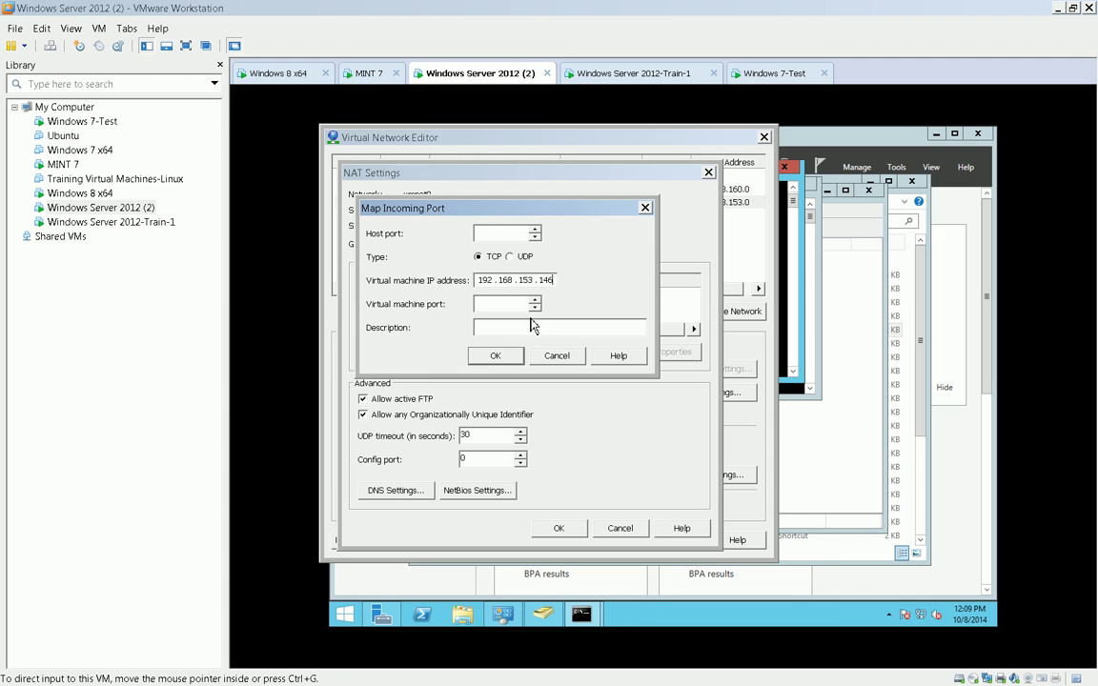